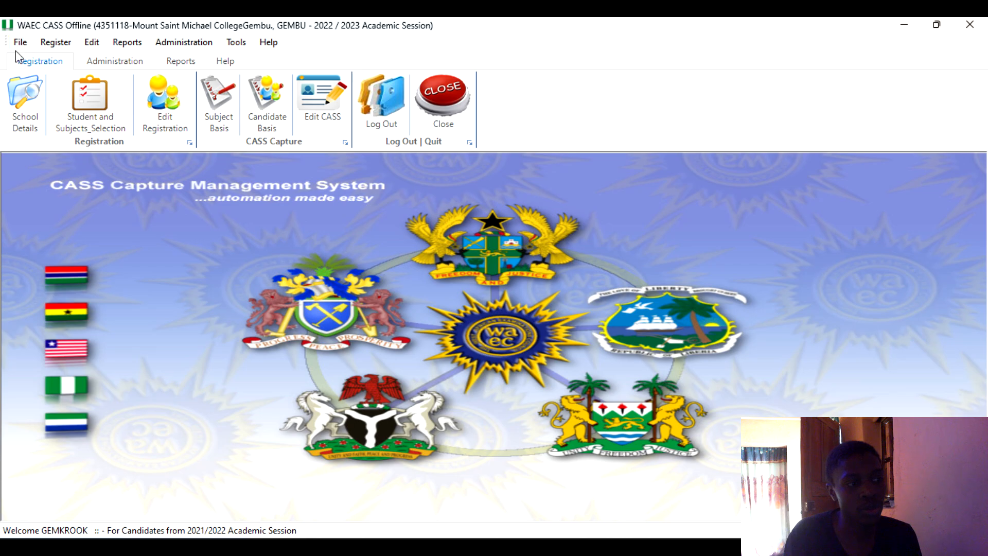
Log out of the currently signed-in user account and confirm the log-out.
click(20, 44)
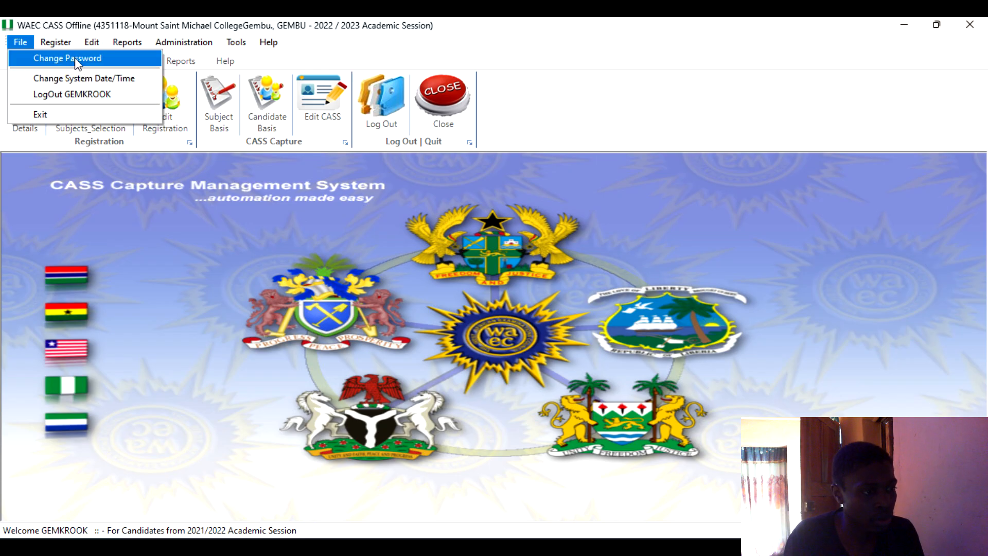
mouse_move(56, 41)
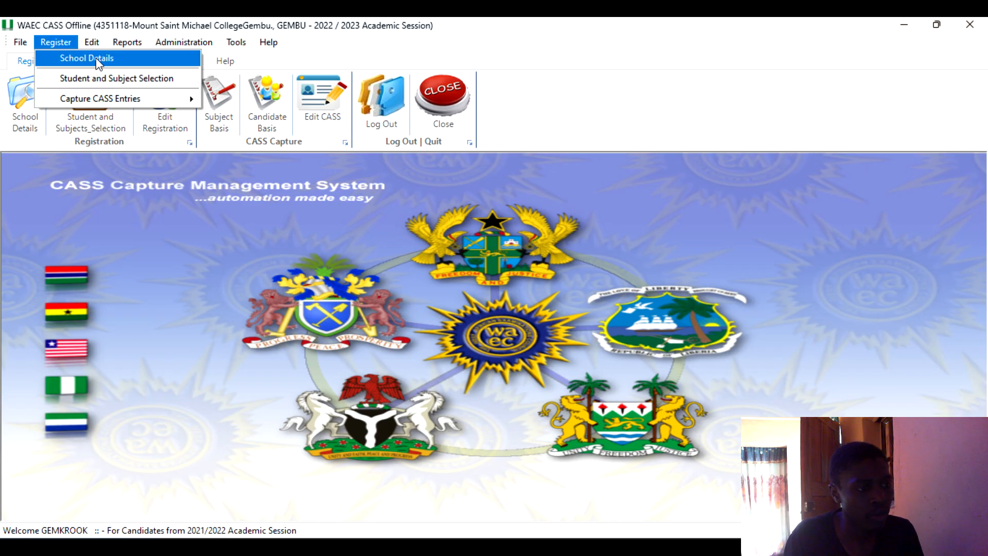
mouse_move(20, 42)
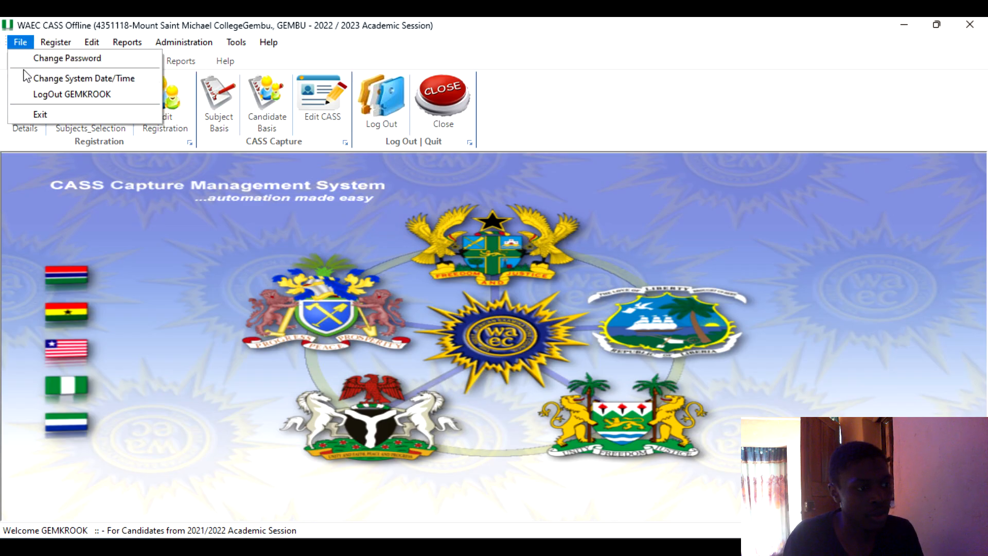
click(46, 94)
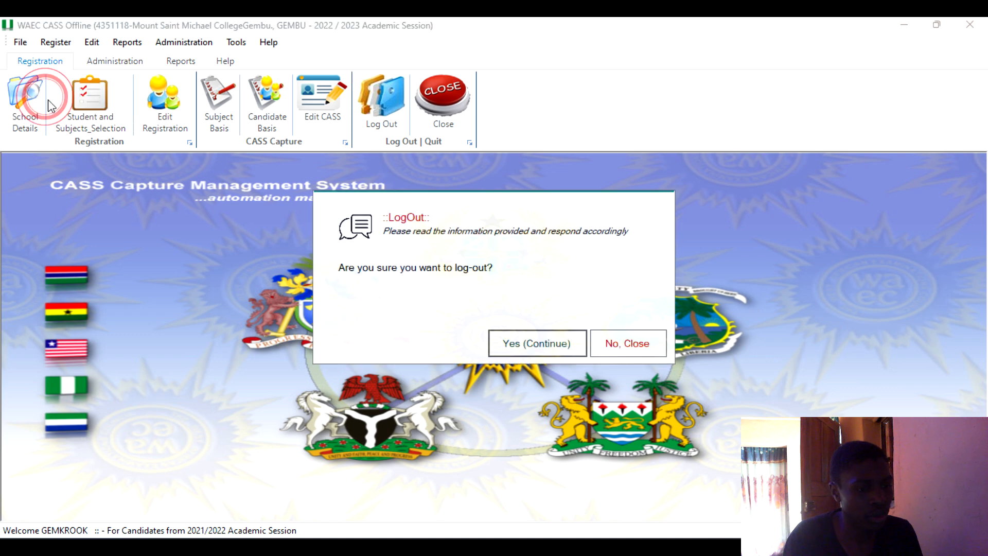
click(536, 344)
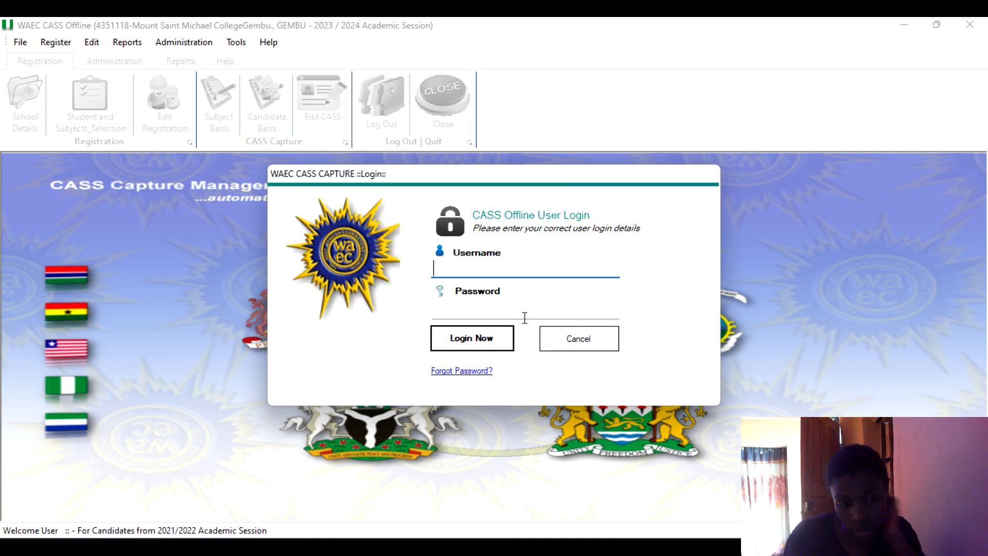
Enter a username and the account password on the login form, then clear the password field.
click(473, 261)
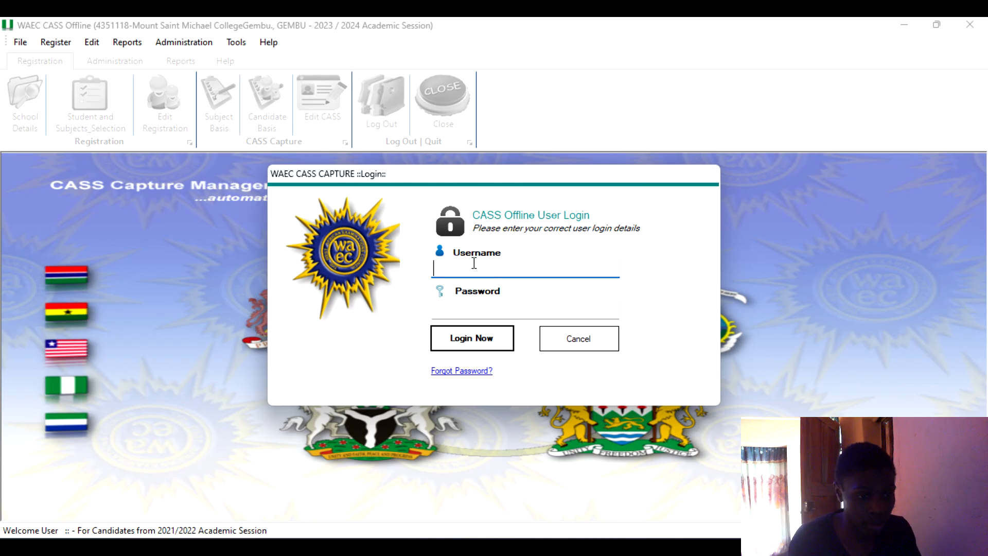
text(PRINCIPA)
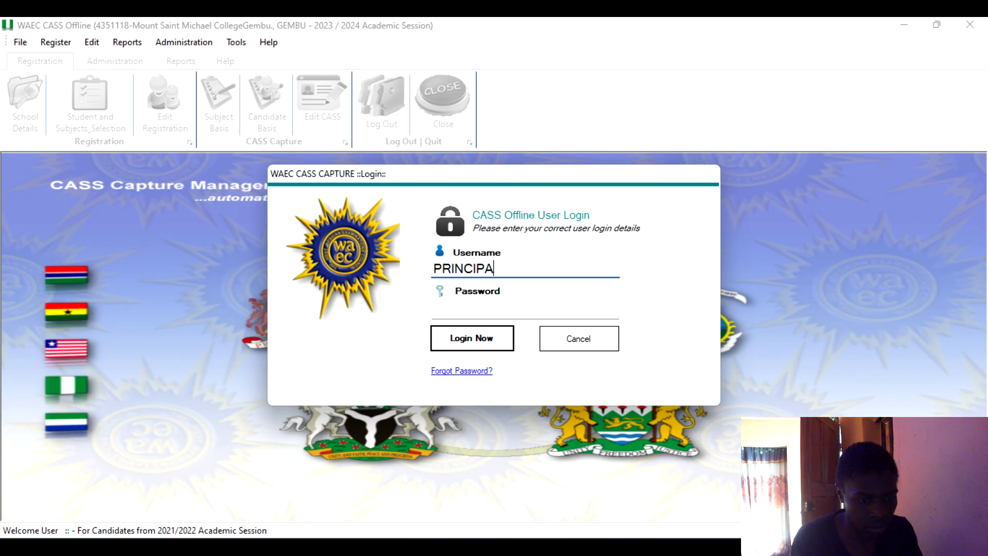
key(BackSpace)
key(BackSpace)
key(BackSpace)
key(BackSpace)
key(BackSpace)
key(BackSpace)
key(BackSpace)
key(BackSpace)
key(Tab)
text(ab)
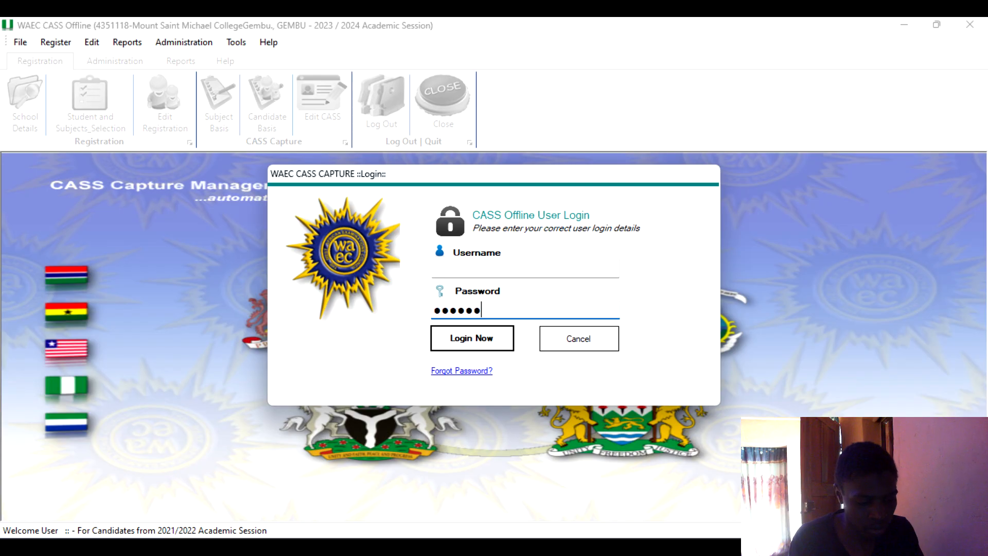
text(a)
key(Tab)
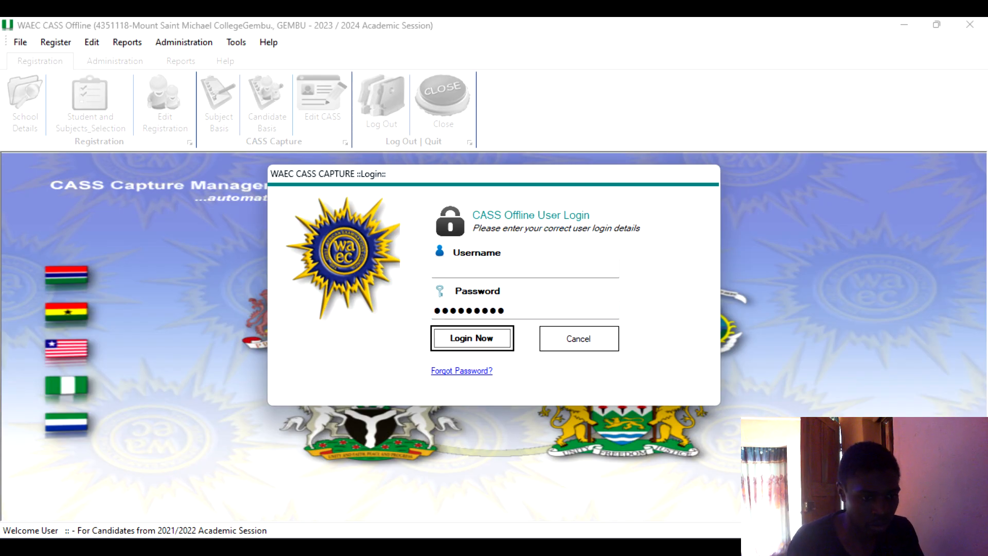
click(488, 311)
double_click(488, 311)
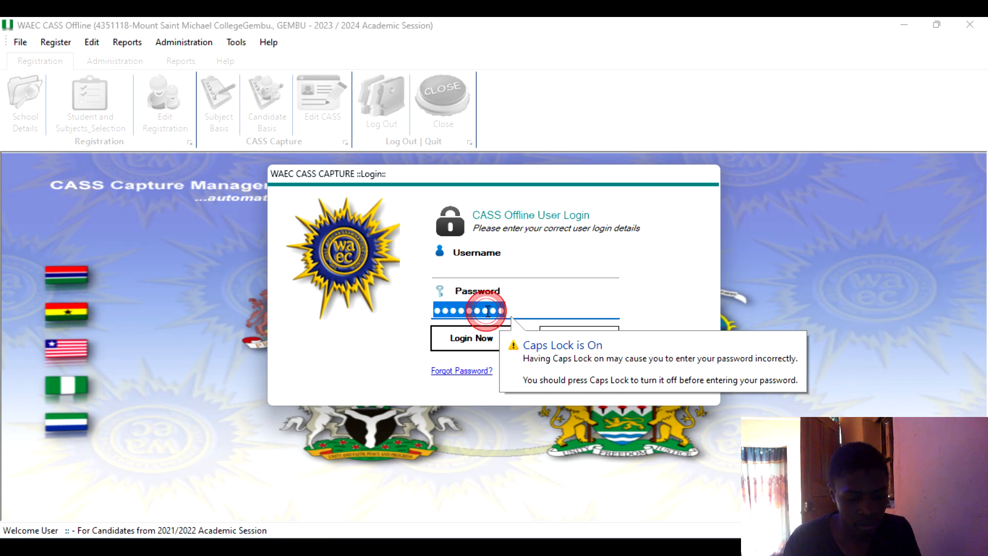
key(BackSpace)
Try to log in with username PRINCIPAL and the account password, dismissing the result.
click(477, 260)
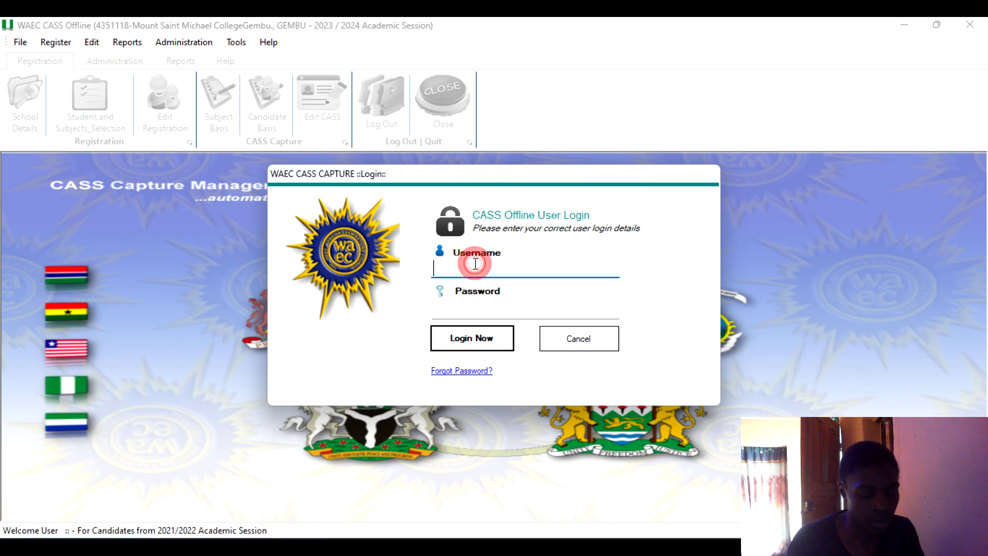
text(PRINCIPAL)
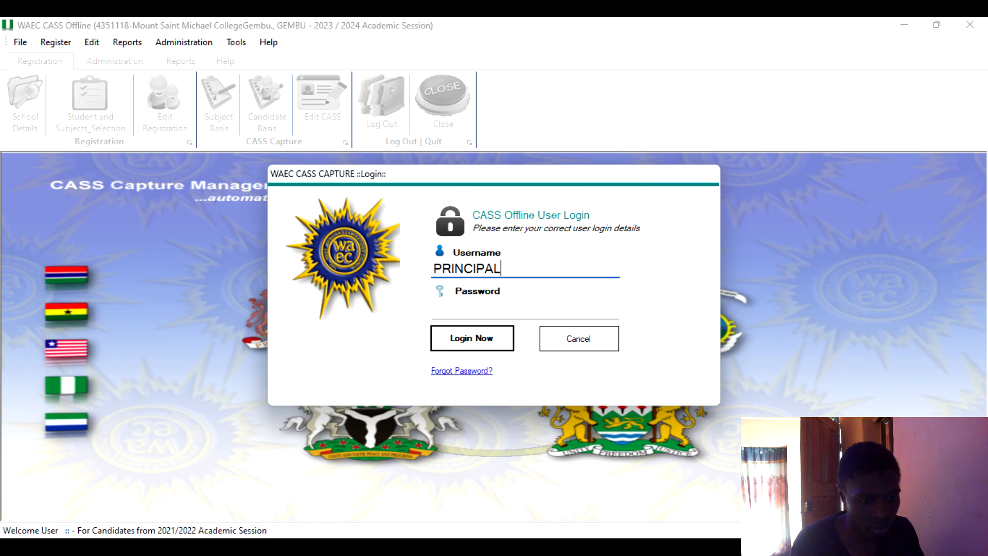
key(Tab)
text(•)
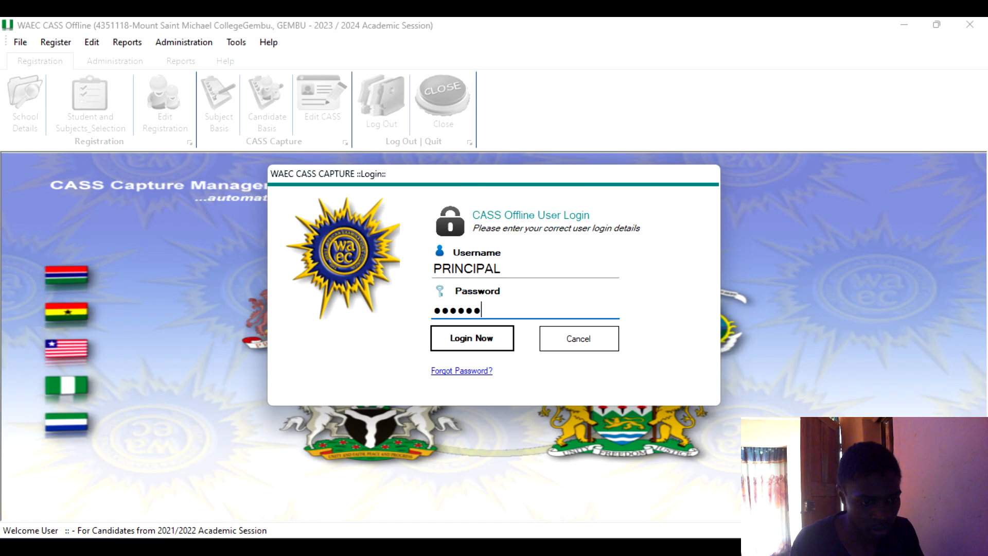
click(493, 339)
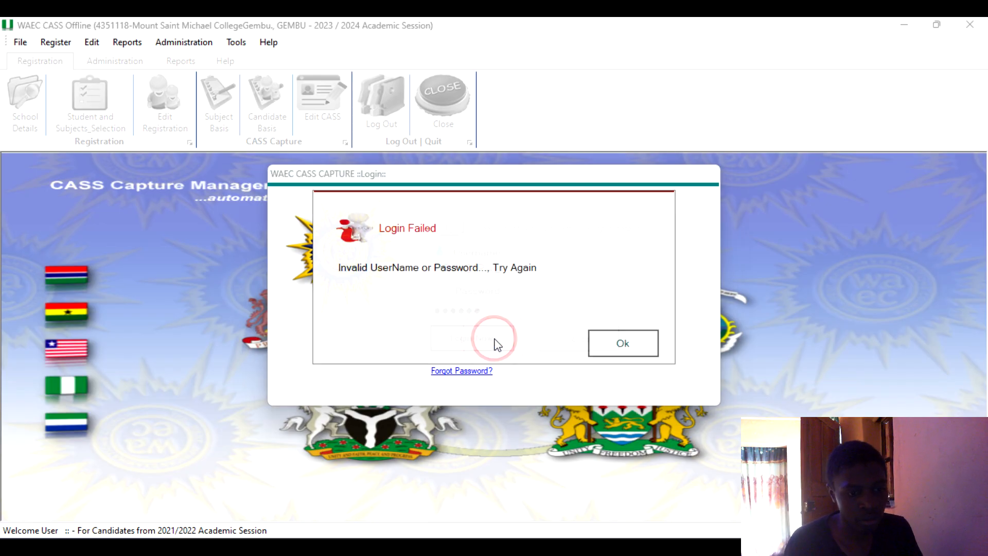
click(629, 346)
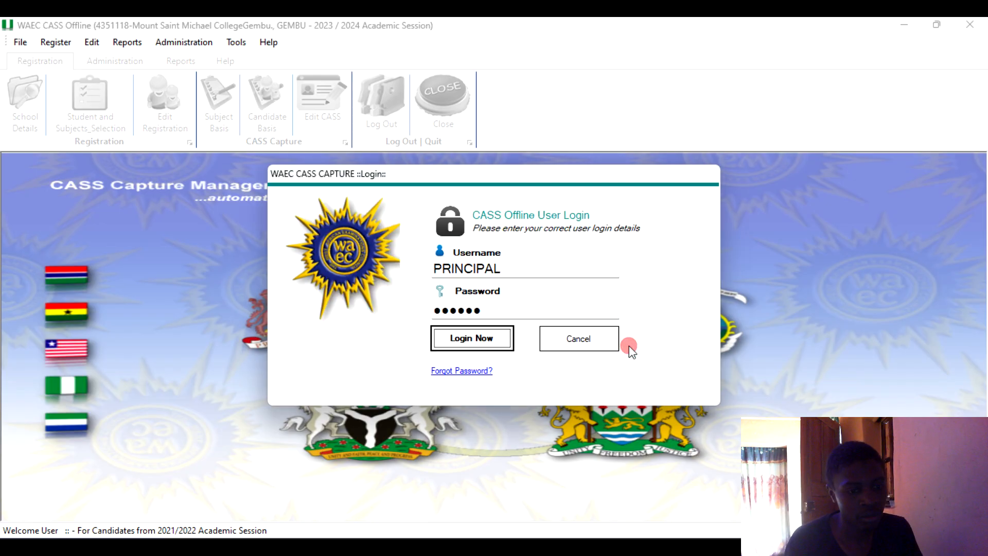
Clear both login fields and try logging in as principal with the account password.
double_click(519, 265)
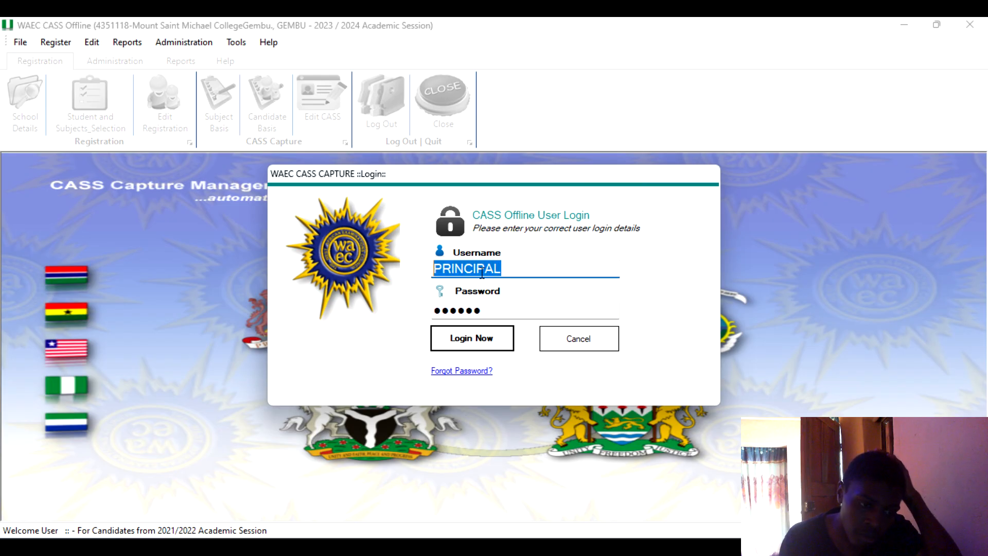
key(BackSpace)
double_click(488, 311)
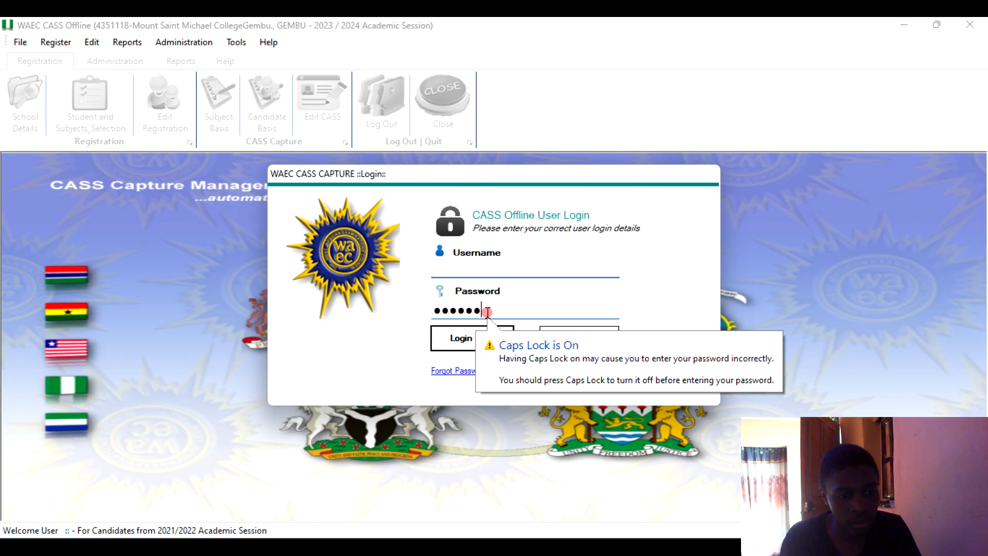
key(BackSpace)
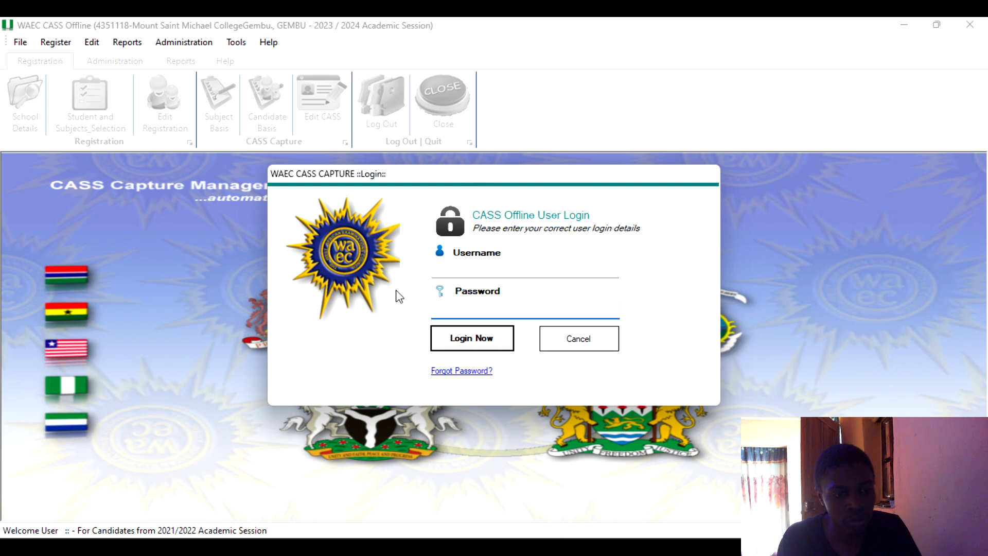
click(462, 272)
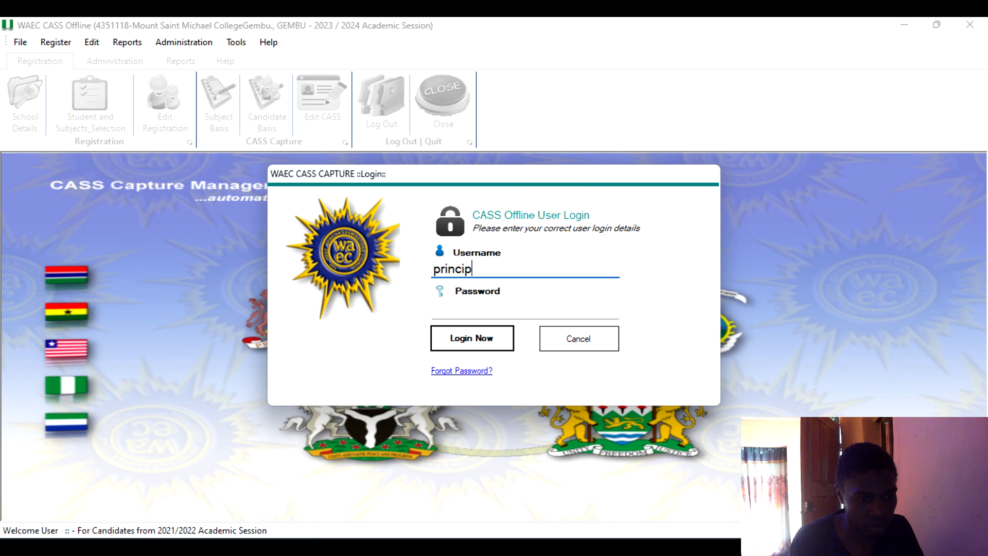
key(Tab)
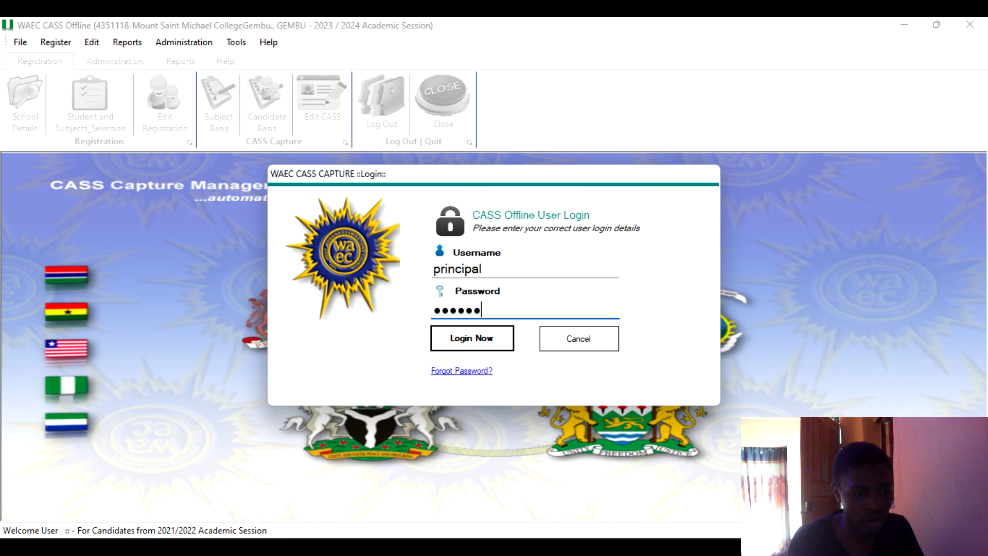
click(503, 337)
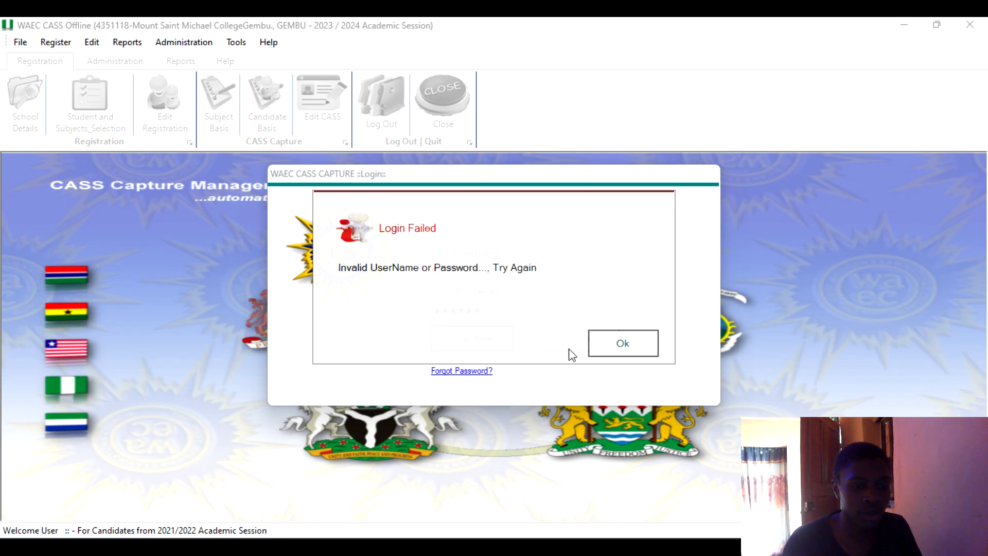
click(625, 348)
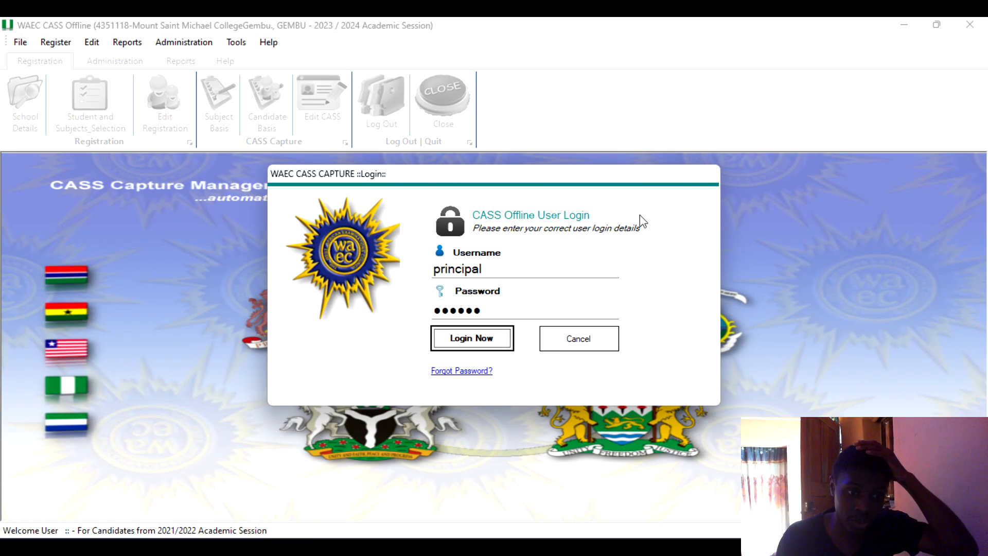
Cancel the login, relaunch WAEC CASS Offline from the desktop, and log in with the admin username and account password.
click(584, 336)
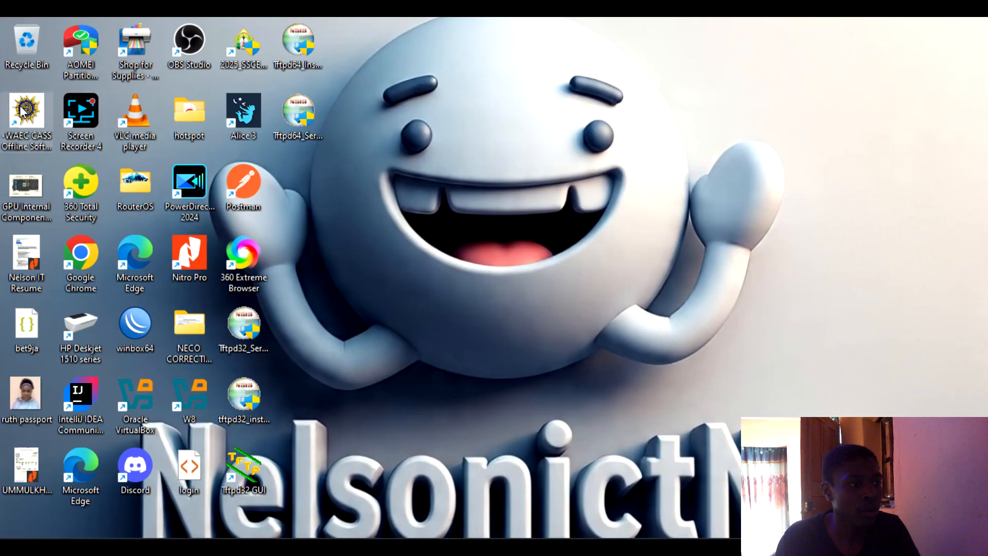
double_click(24, 114)
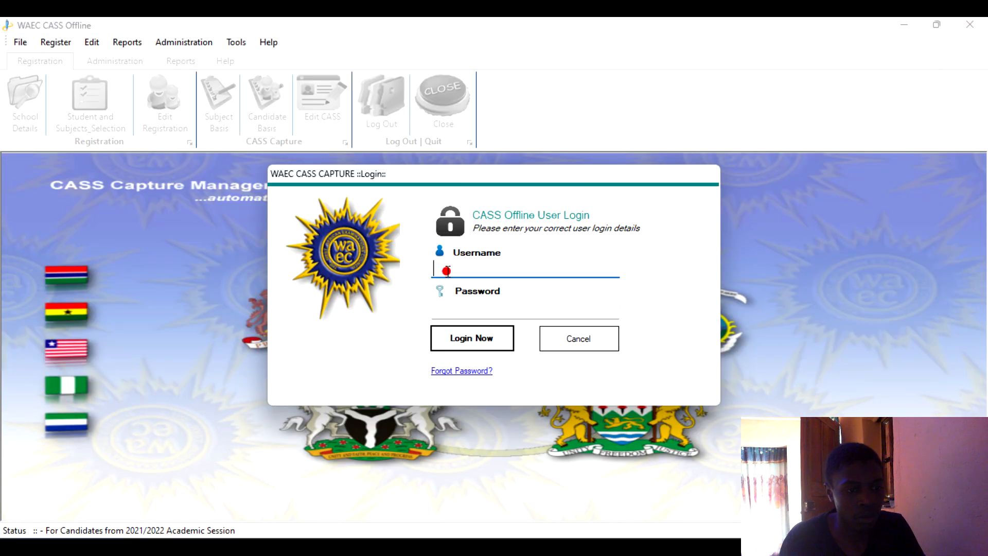
click(444, 270)
text(g)
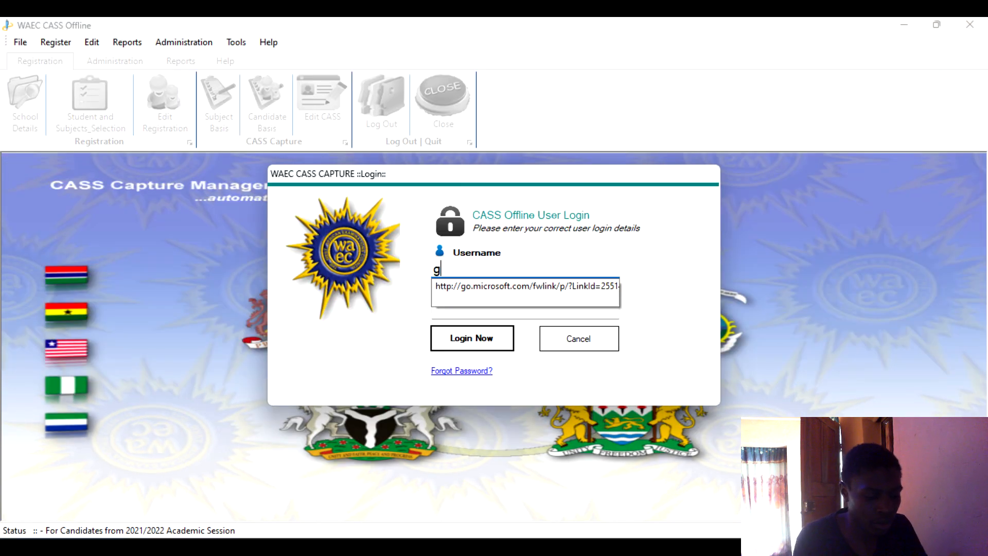
text(emkrook)
key(Tab)
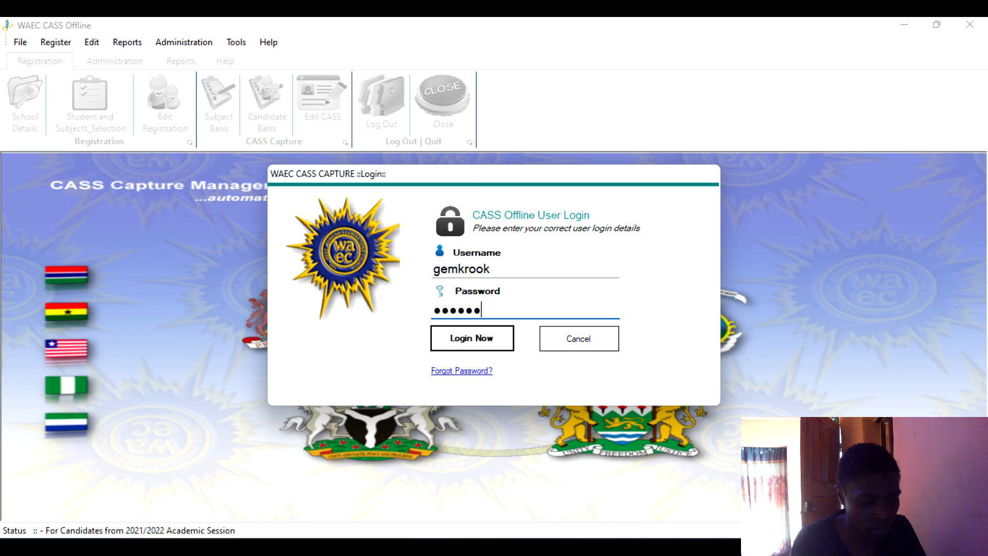
text(••••••••••)
key(Caps_Lock)
text(••)
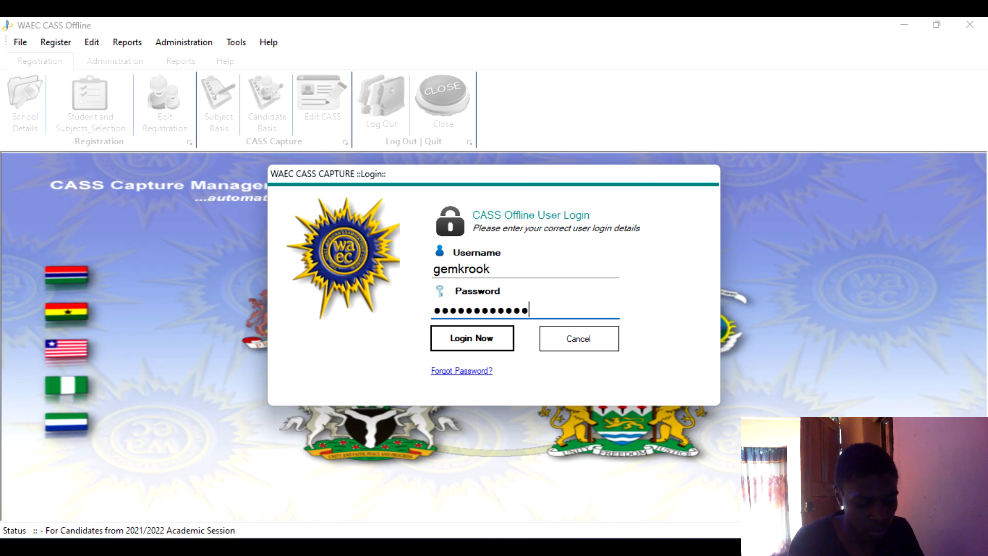
key(Return)
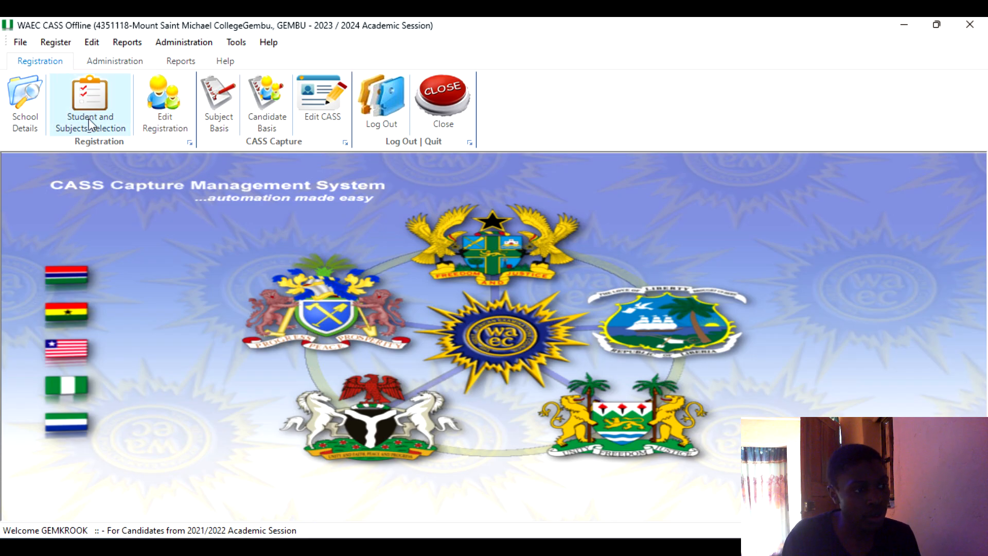
Open the School Details configuration form and set the country to NIGERIA.
click(25, 103)
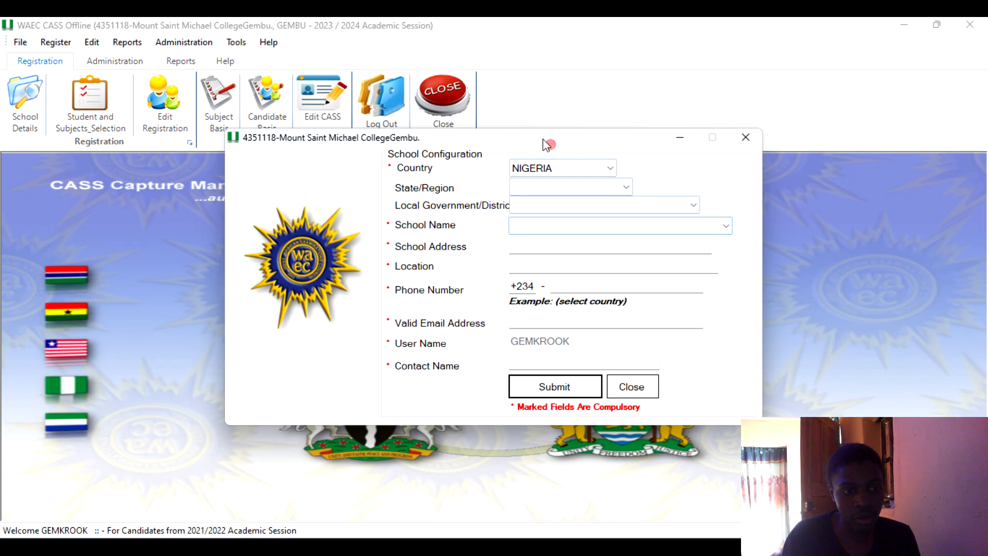
drag(549, 146, 456, 177)
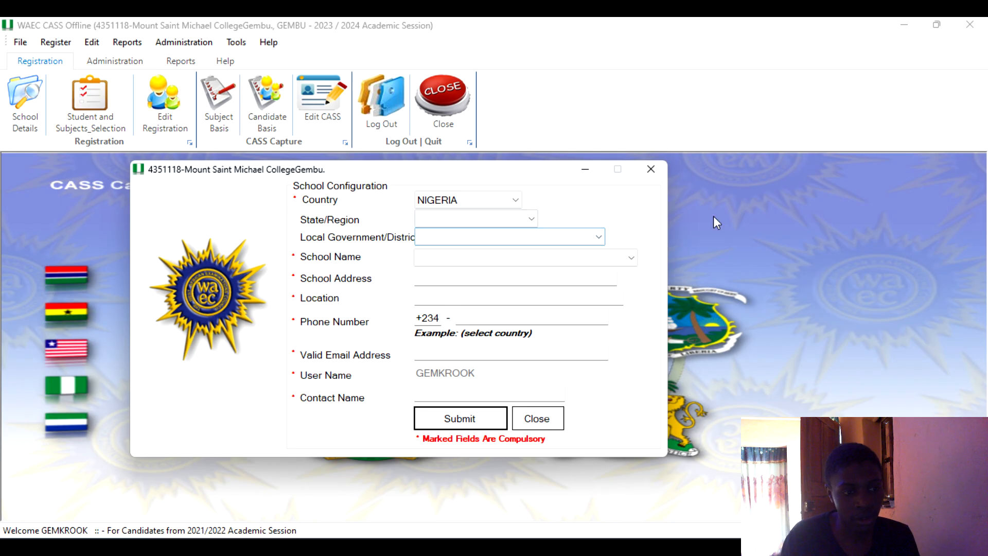
click(502, 202)
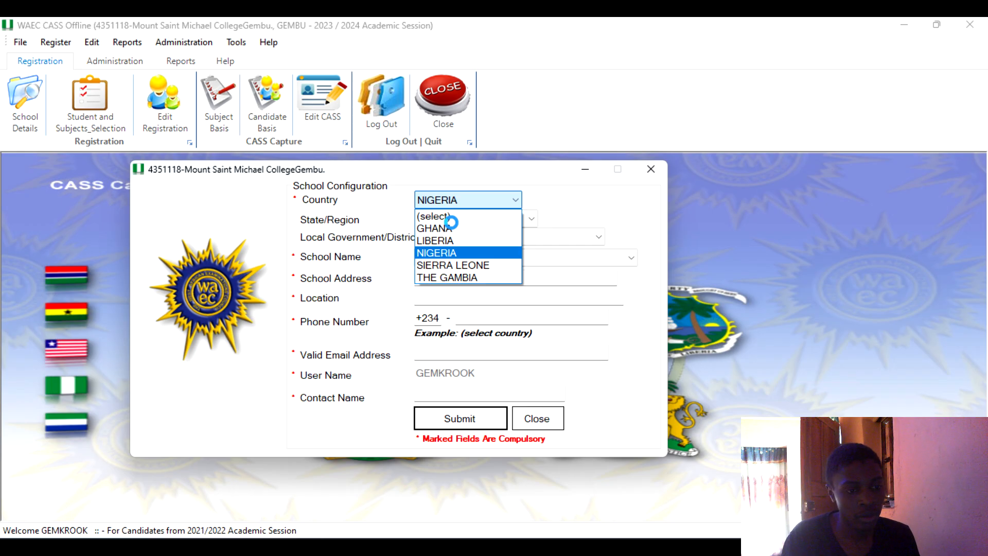
click(490, 202)
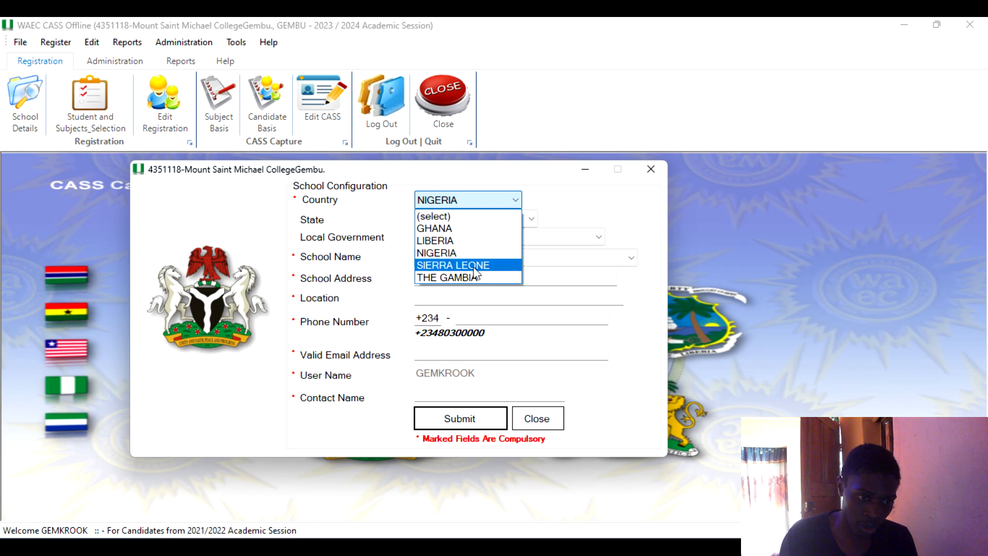
click(583, 189)
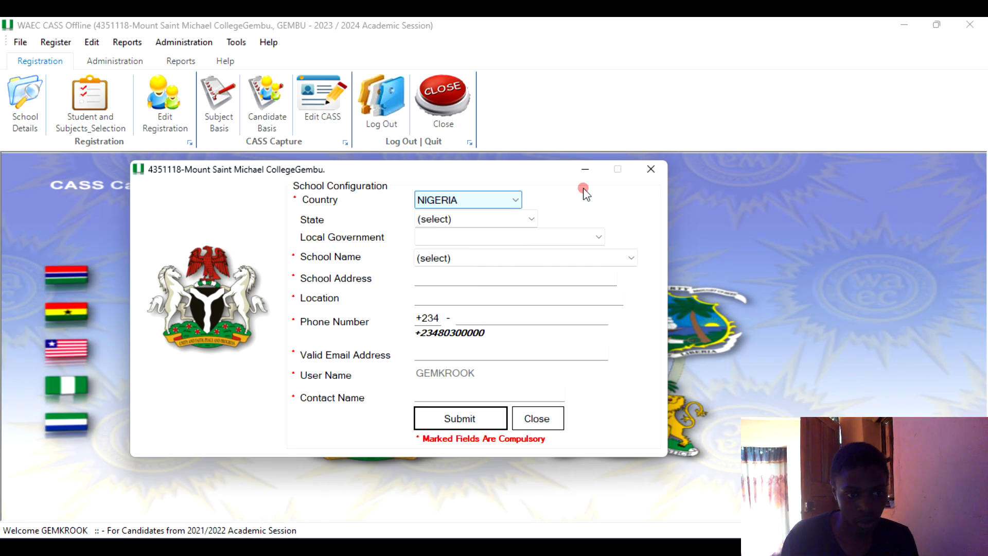
Set the school's state to Taraba and its local government to Sardauuna in the configuration form.
click(527, 219)
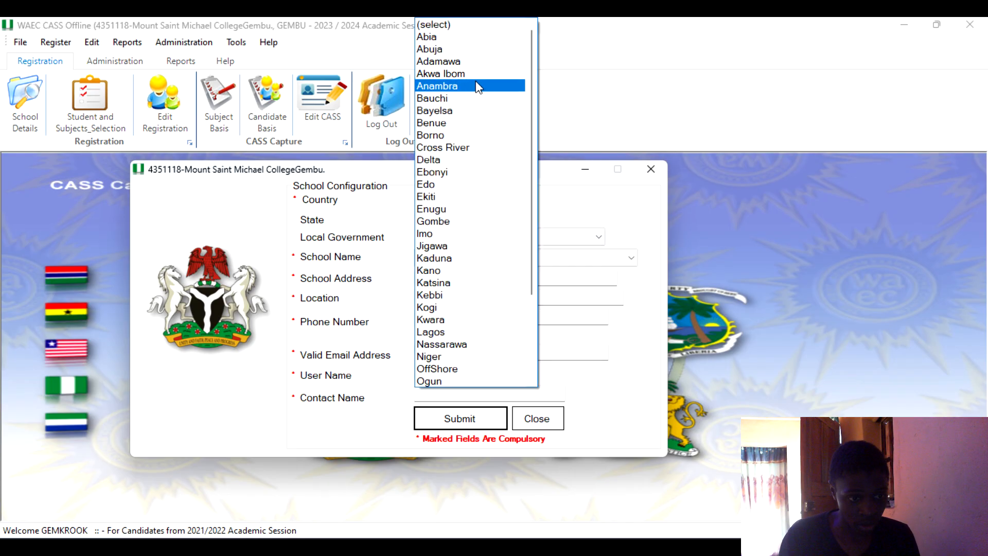
scroll(465, 149, down, 3)
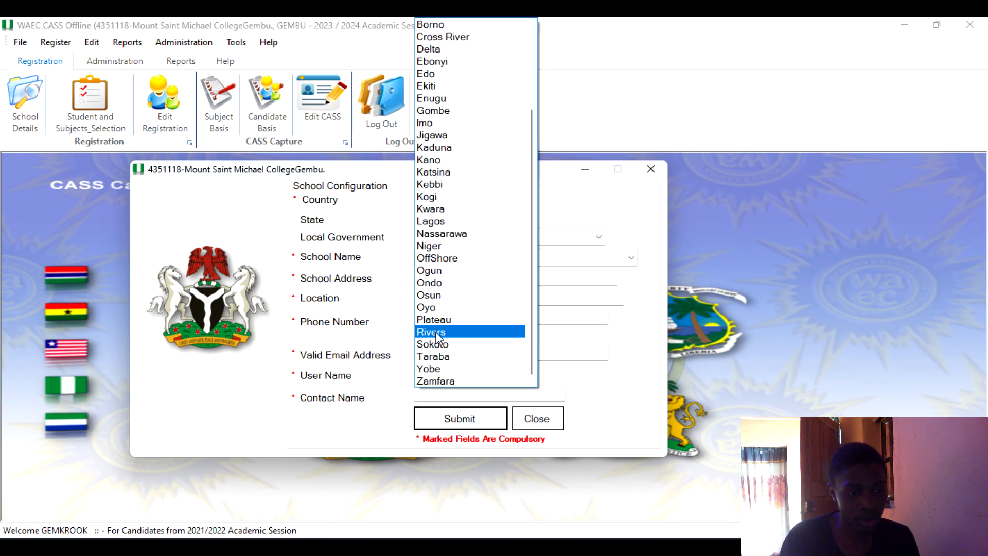
click(435, 356)
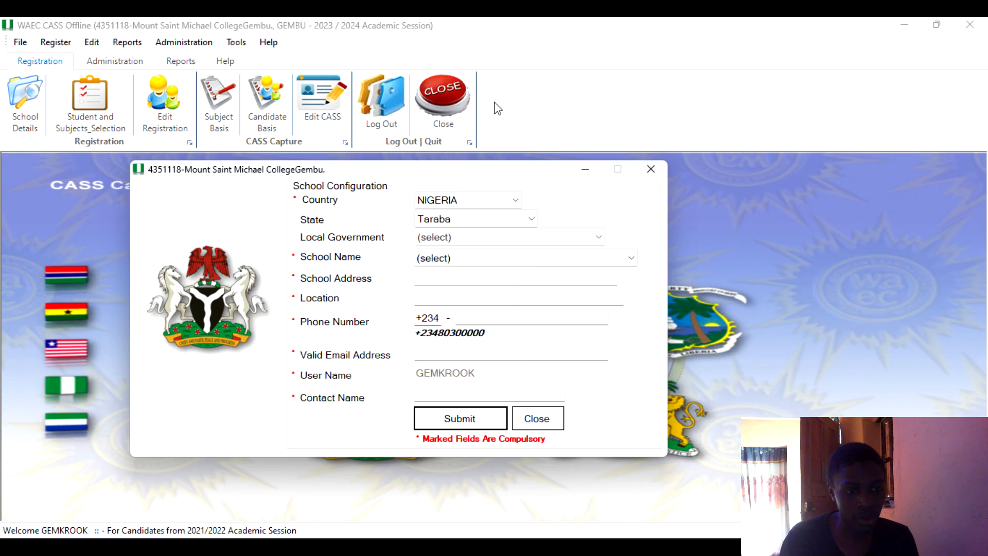
click(522, 236)
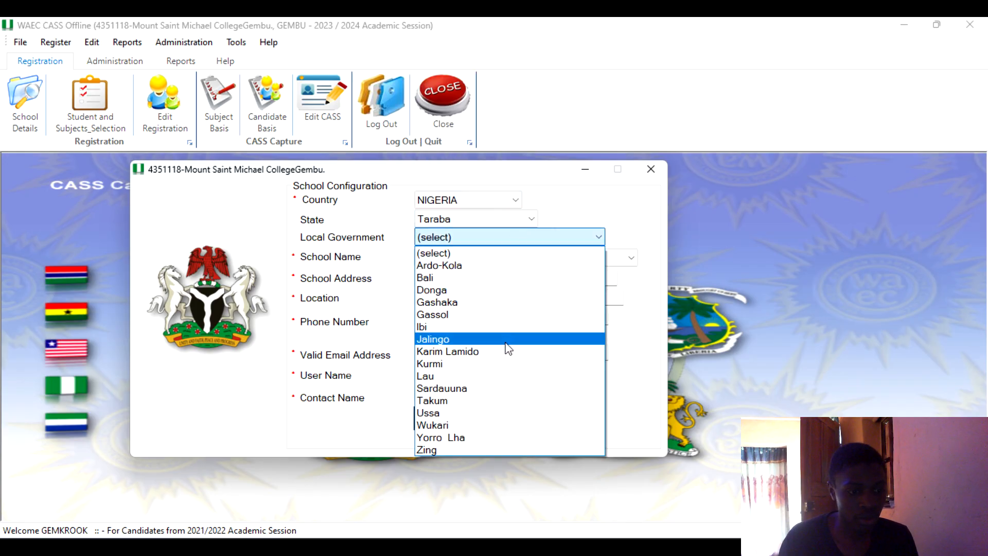
click(464, 388)
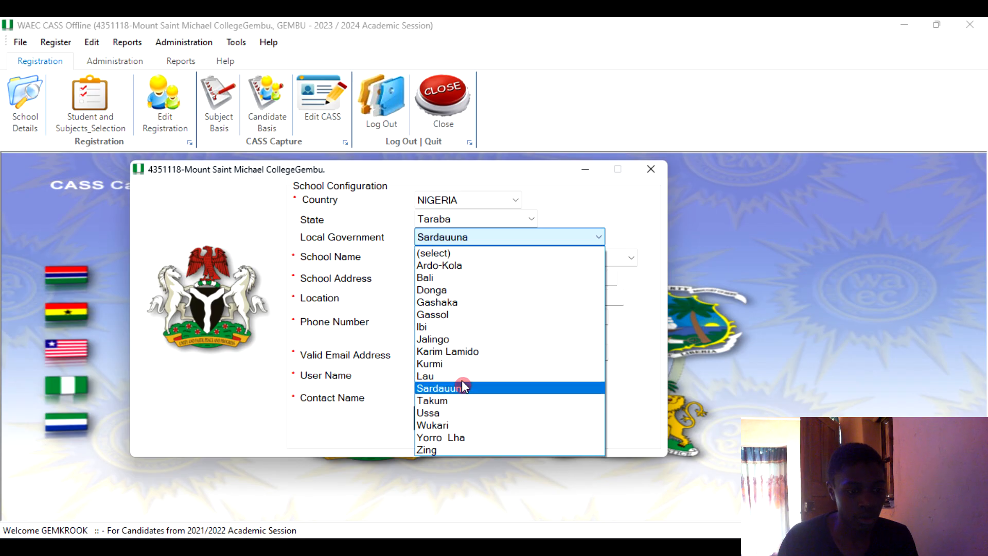
Select the school 4351119 - GOVERNMENT DAY SECONDARY, then close the configuration form without saving.
click(506, 259)
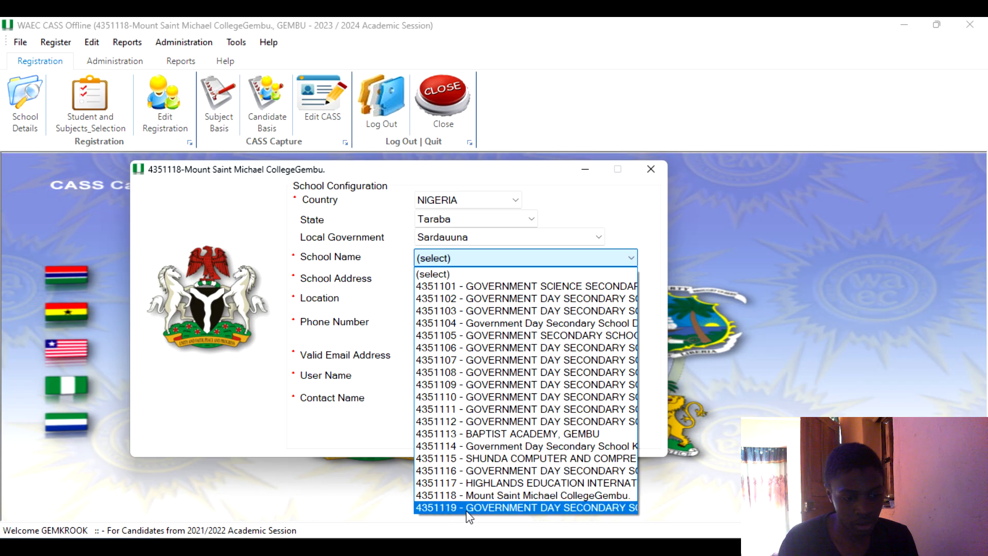
click(520, 508)
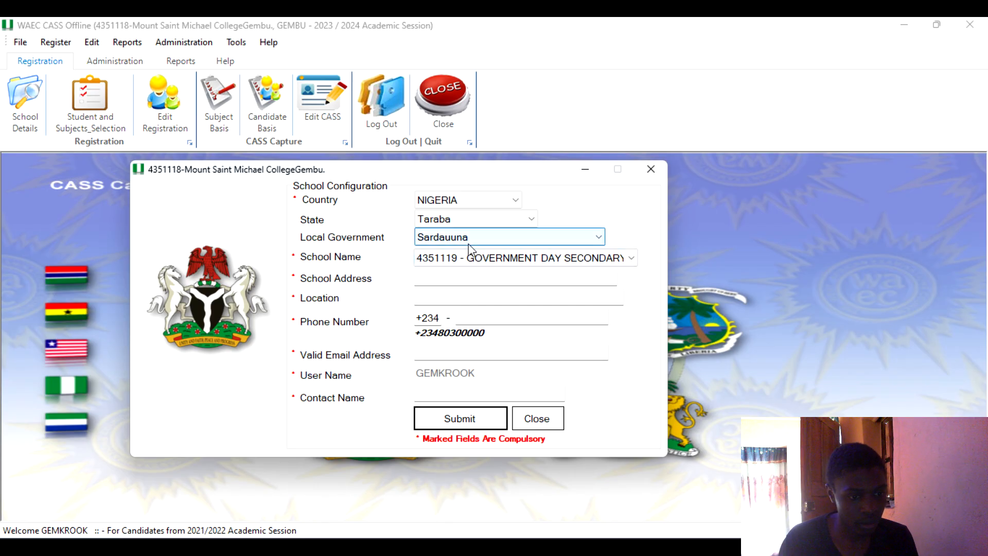
click(613, 259)
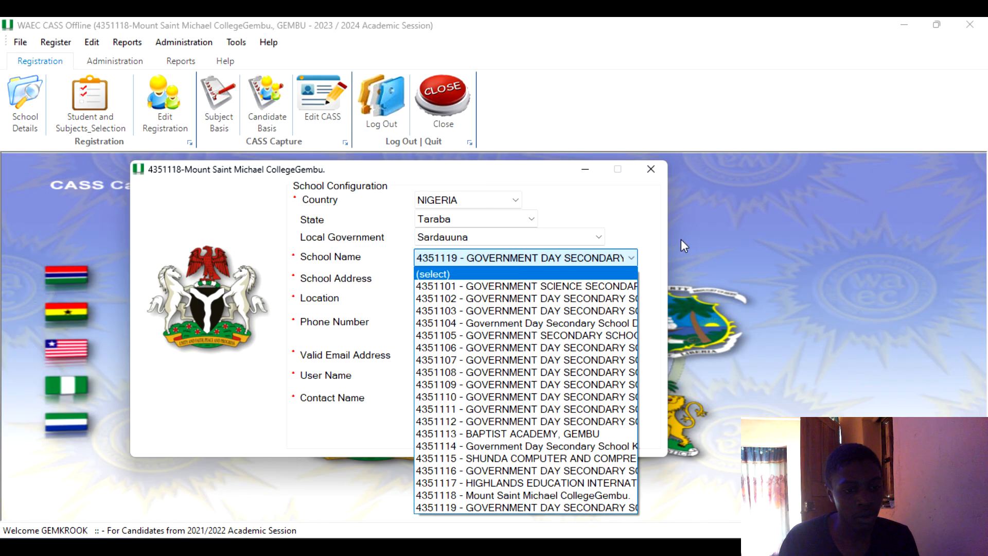
click(631, 219)
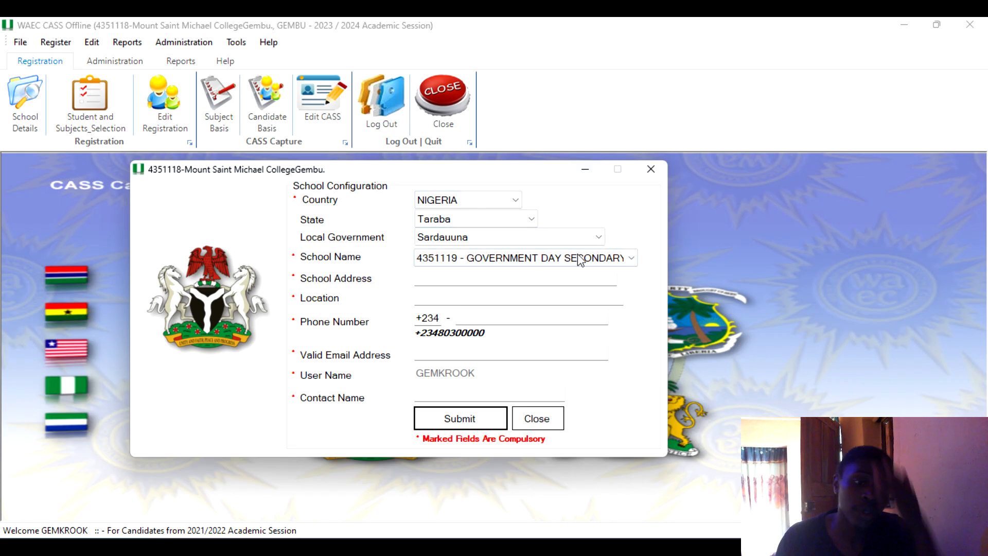
click(659, 173)
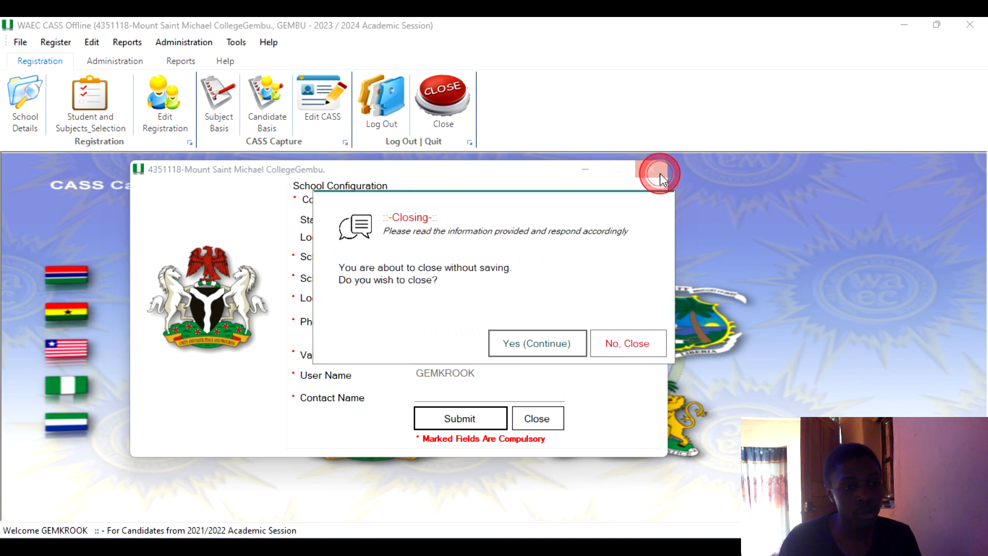
click(526, 339)
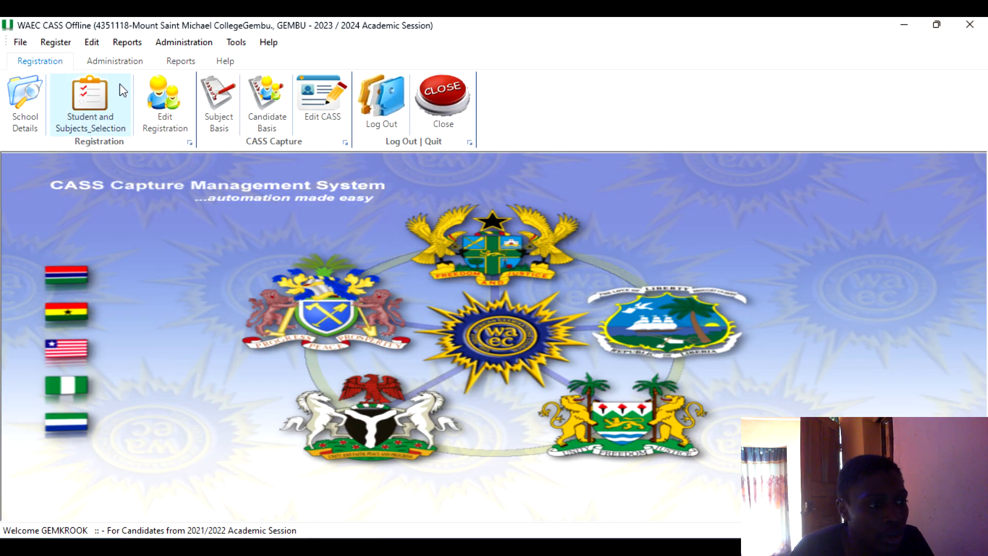
Browse the Registration, Administration, Reports and Help ribbon tabs to see the available commands.
click(106, 64)
click(177, 62)
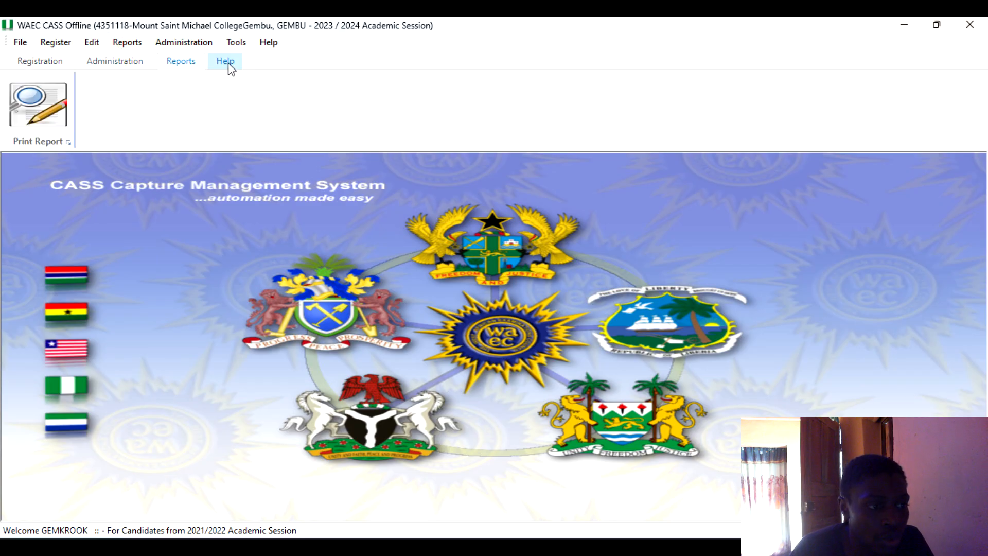
click(226, 62)
click(40, 59)
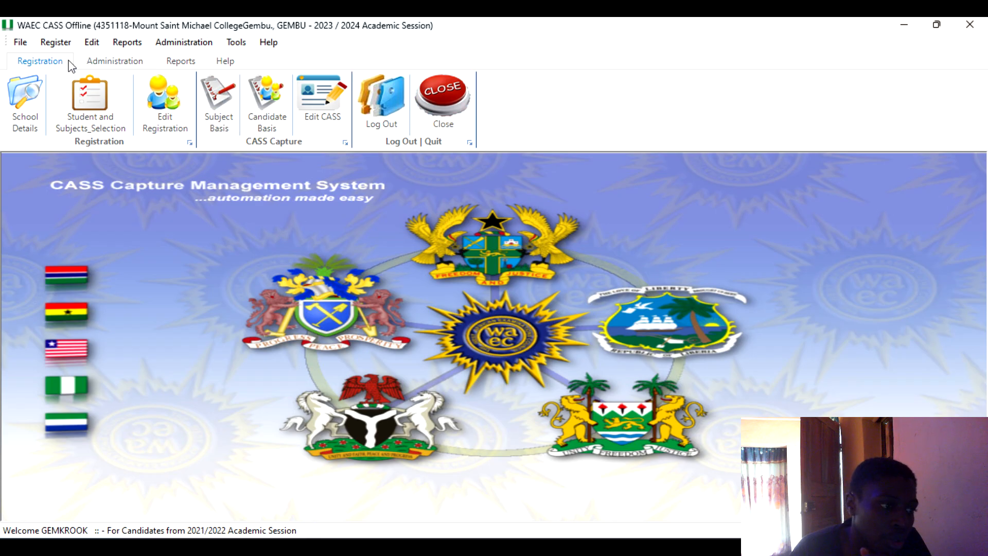
click(114, 61)
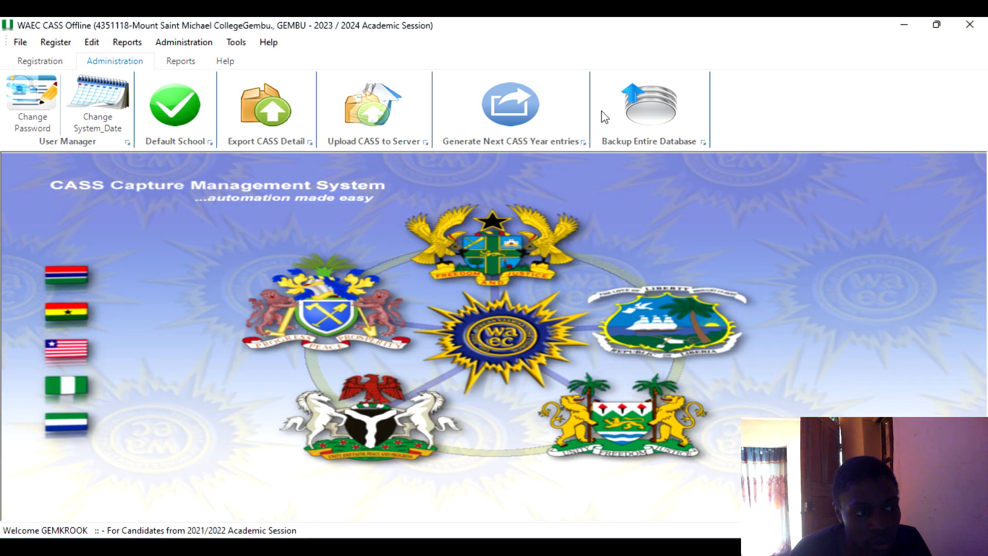
click(194, 67)
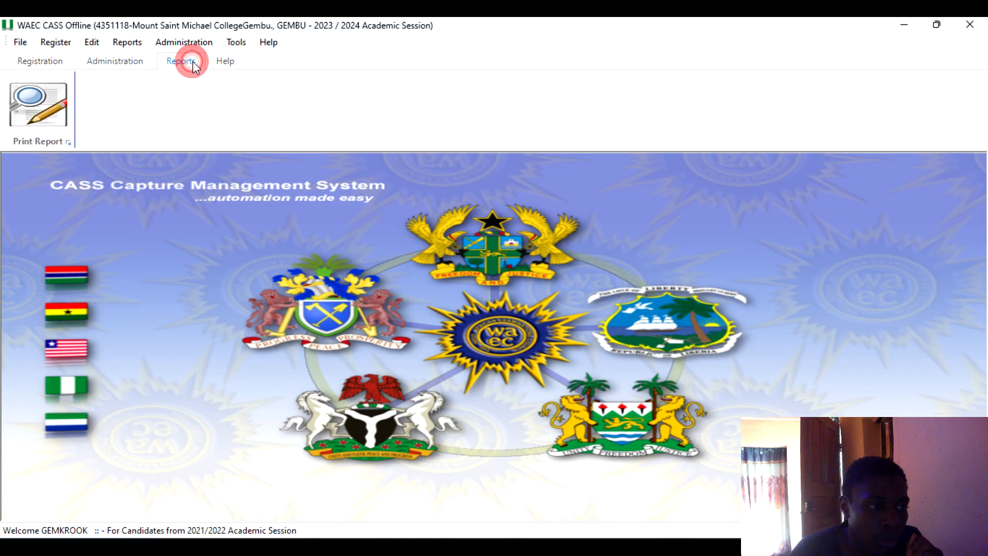
Open Print Report and set the CASS Year to 1 and the Entry Year to 2021.
click(65, 129)
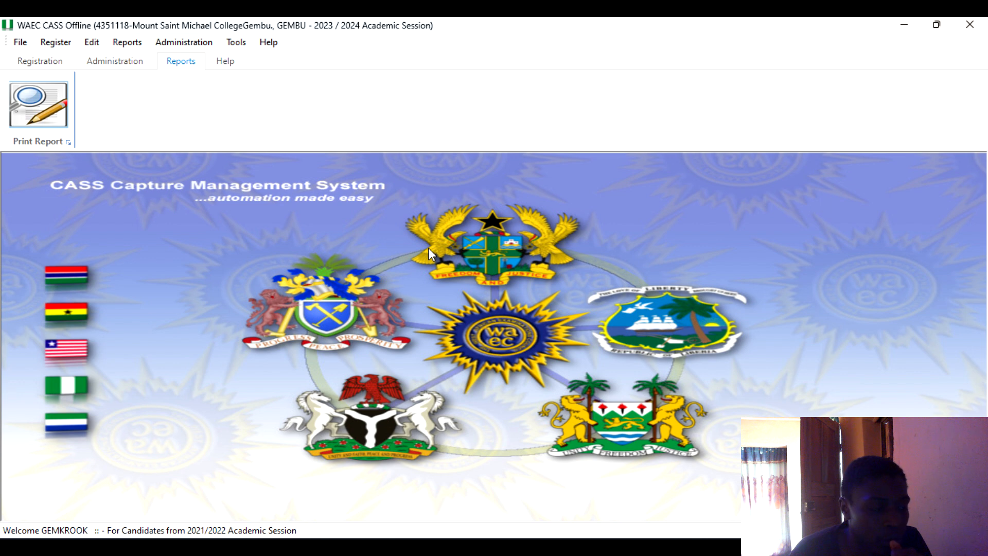
click(24, 77)
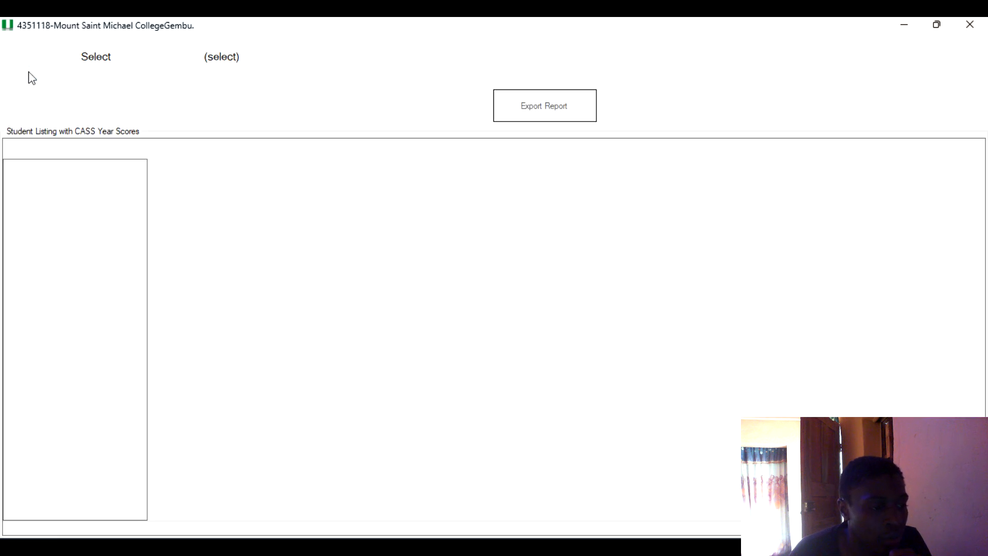
click(130, 58)
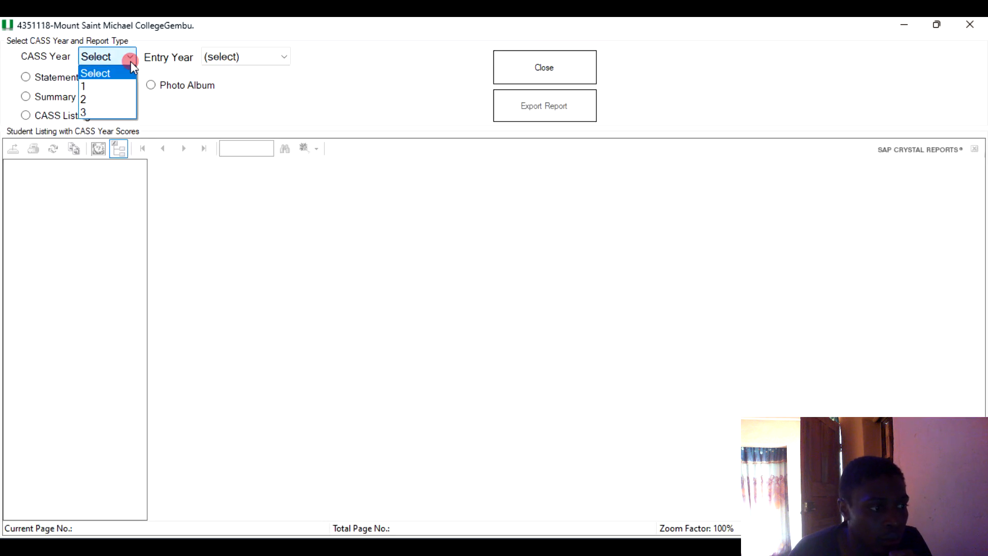
click(121, 86)
click(236, 60)
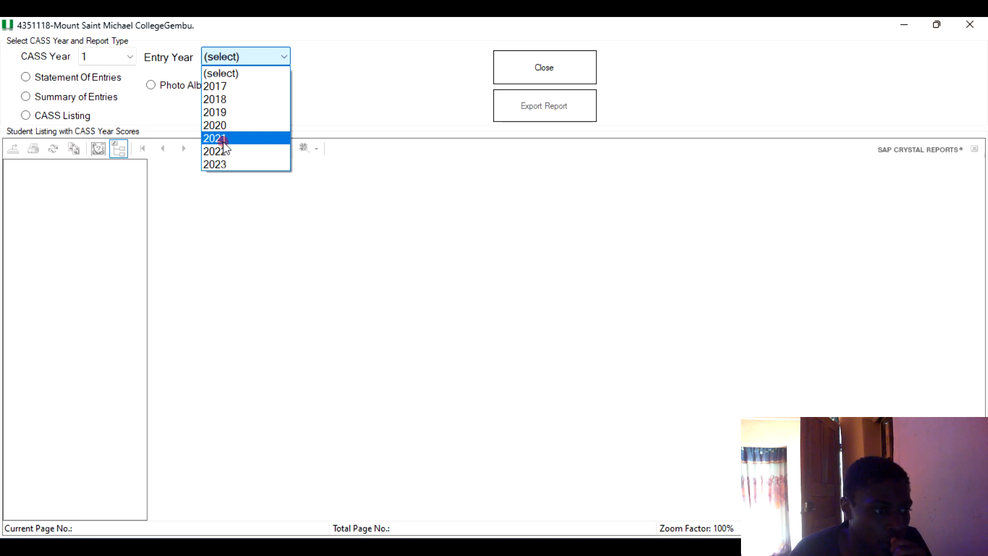
click(225, 139)
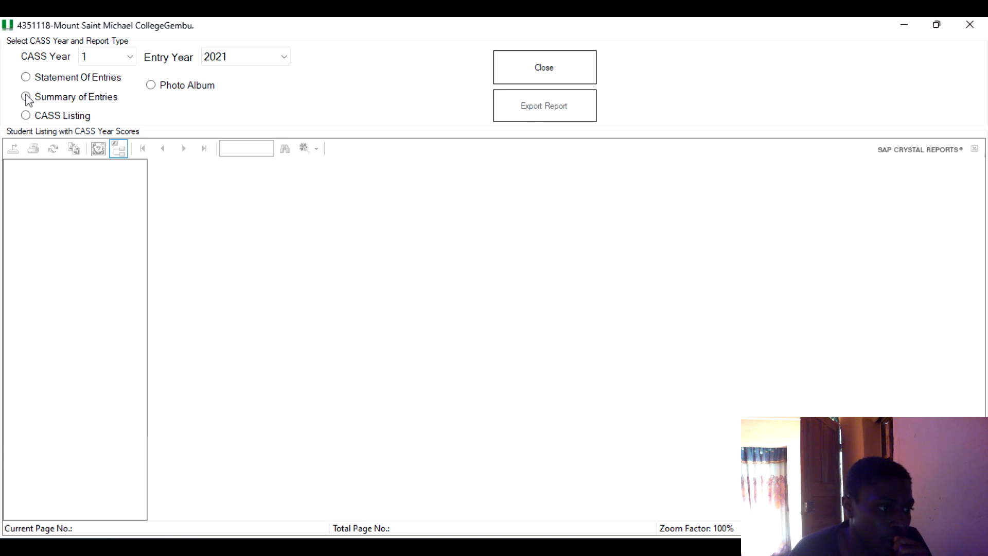
Generate the Statement Of Entries report, dismissing the information message.
click(27, 78)
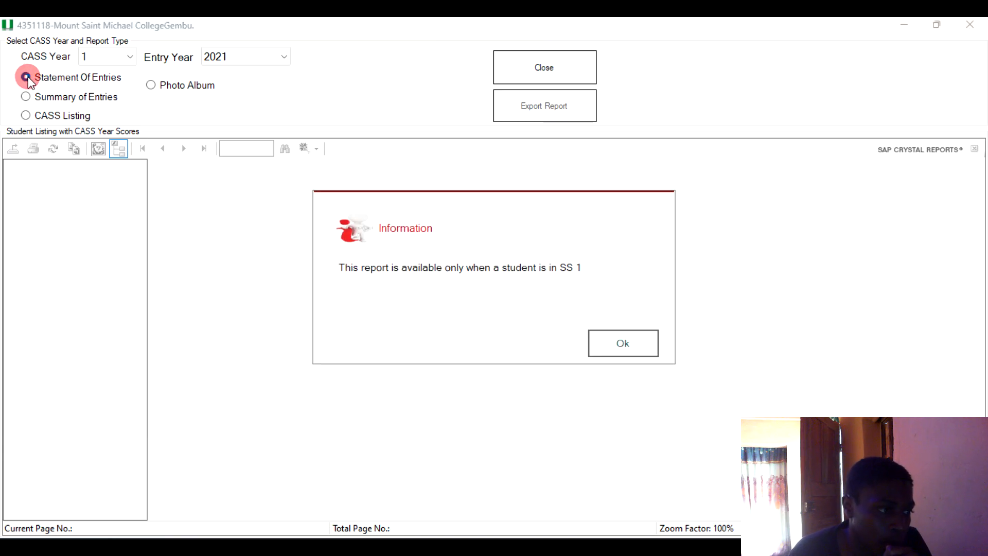
click(634, 342)
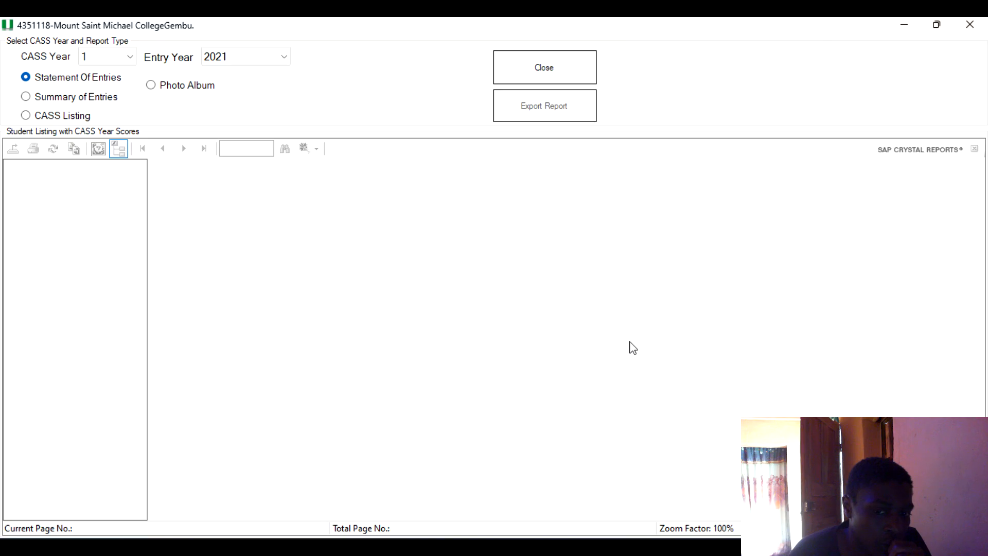
click(128, 58)
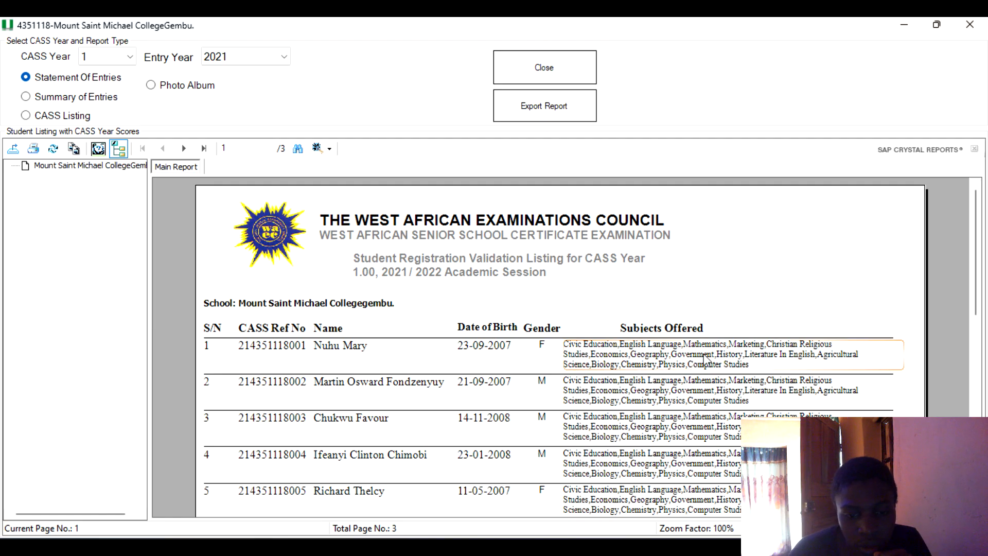
click(647, 364)
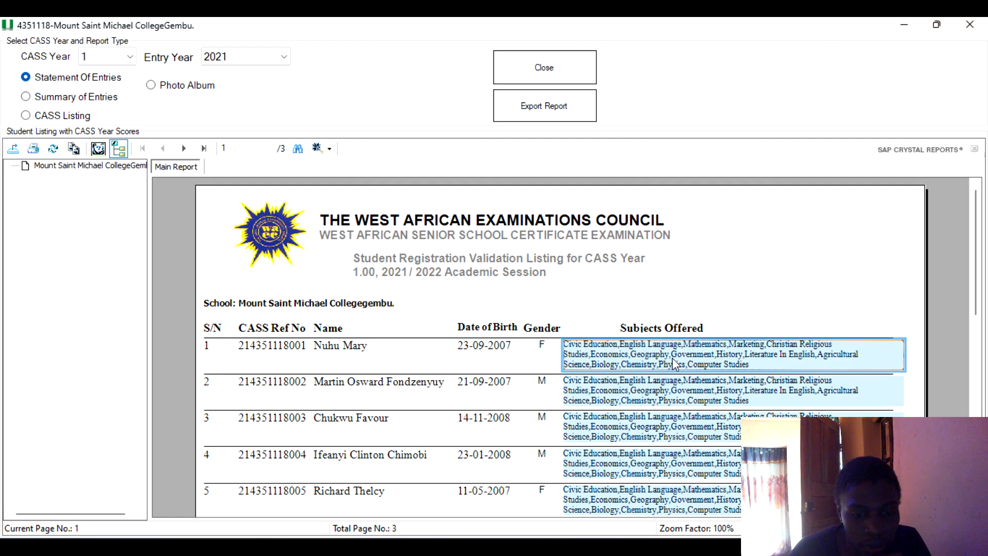
Display the Summary of Entries report, then the CASS Listing report, and scroll through the listing.
click(26, 96)
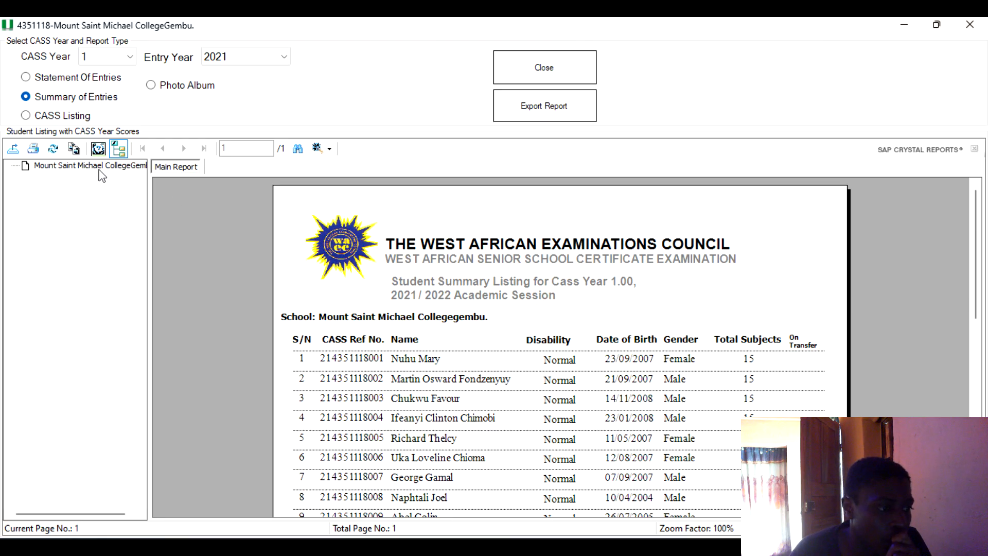
click(29, 116)
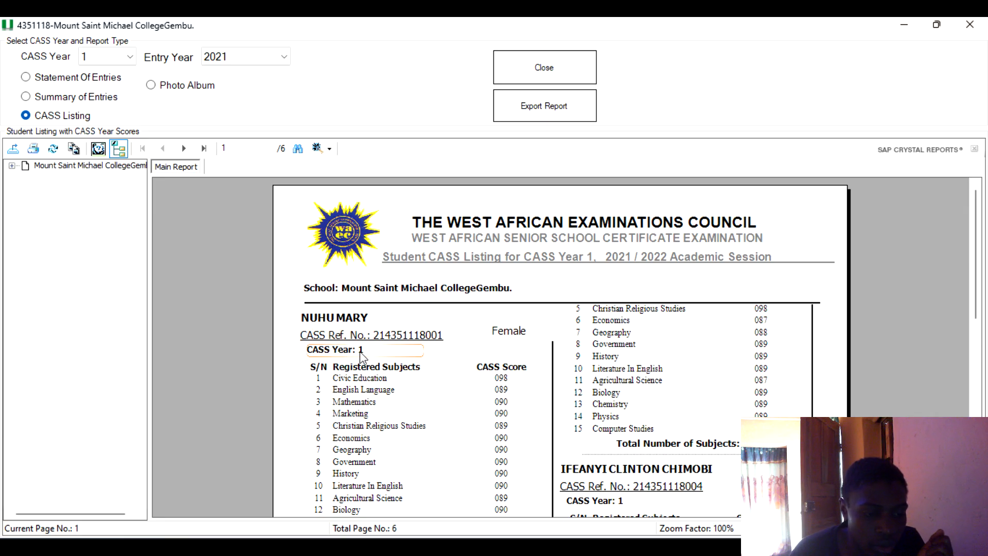
scroll(355, 356, down, 3)
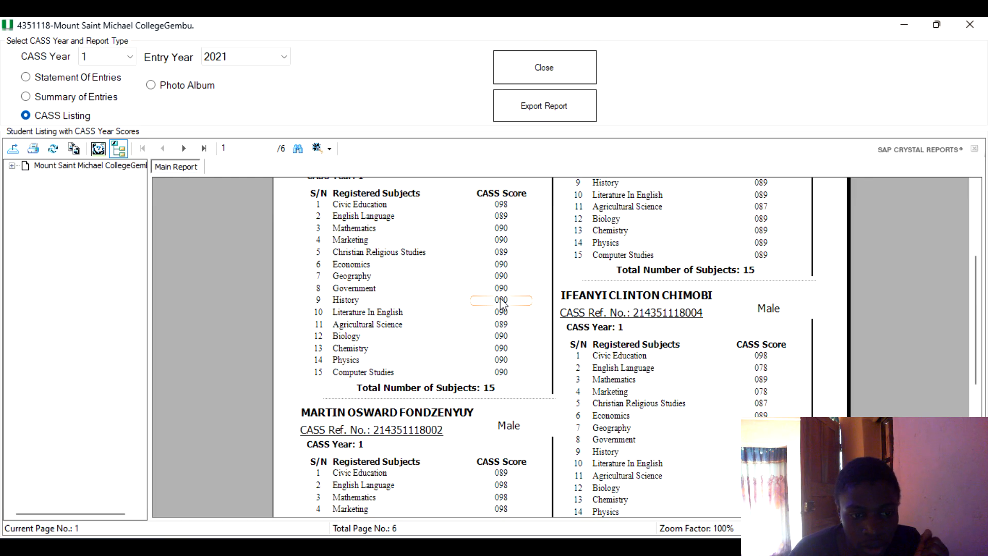
scroll(514, 303, down, 5)
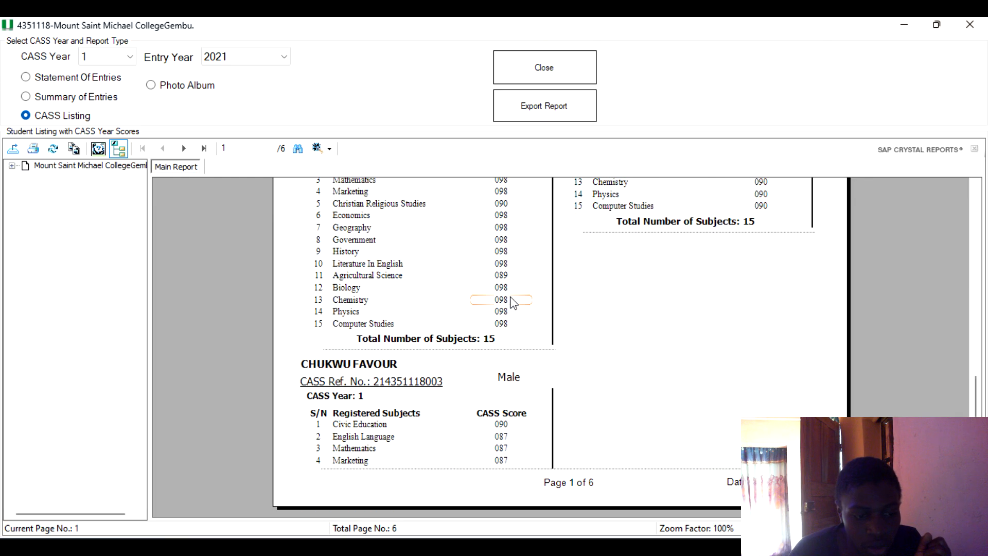
scroll(514, 302, up, 10)
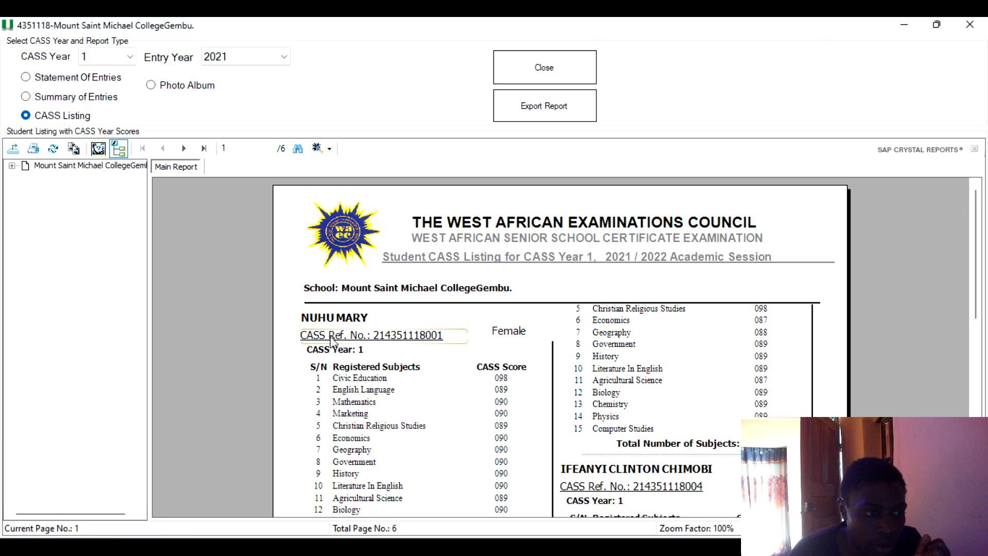
Display the Photo Album report and scroll through the student photos.
click(151, 85)
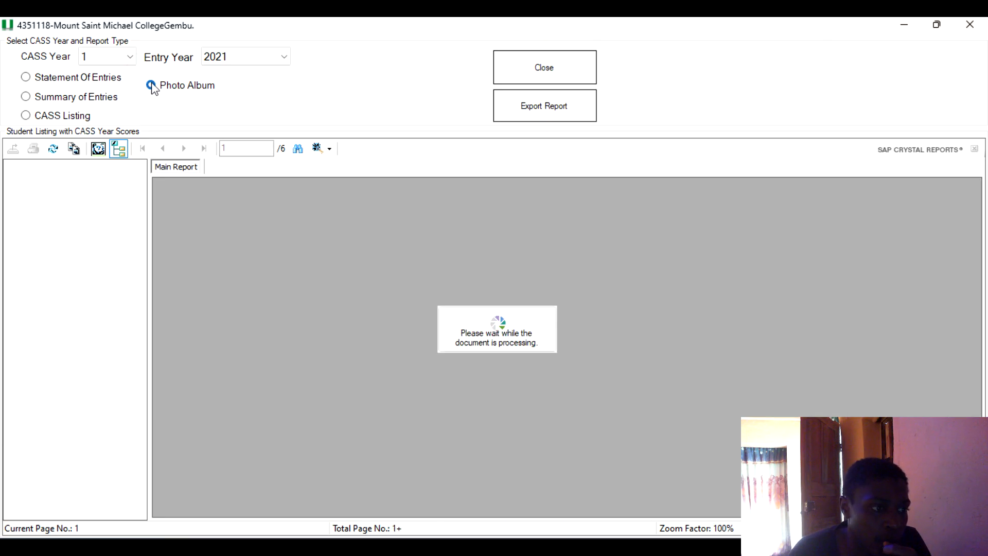
scroll(443, 282, down, 8)
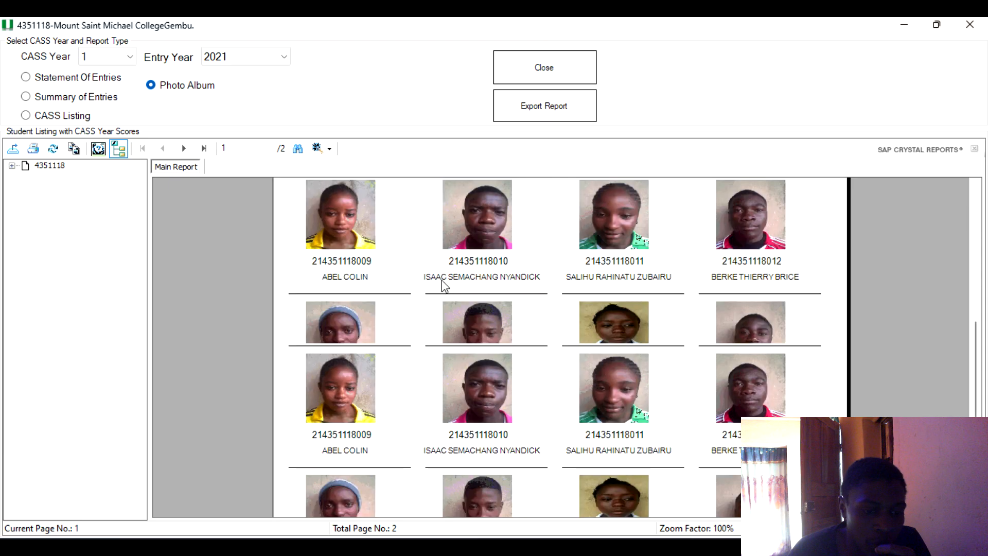
scroll(442, 279, up, 8)
scroll(442, 282, down, 8)
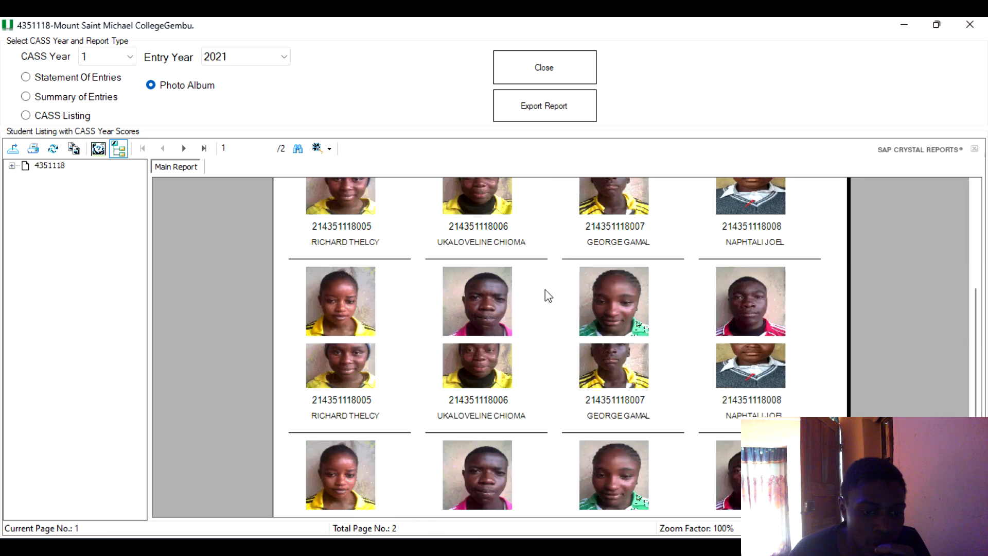
scroll(493, 271, up, 6)
scroll(581, 282, down, 4)
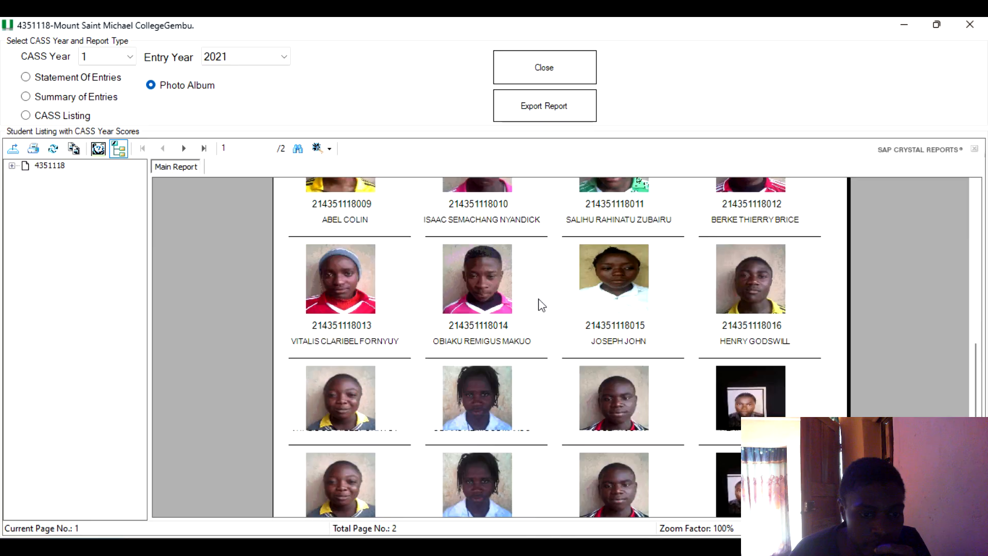
scroll(541, 292, up, 5)
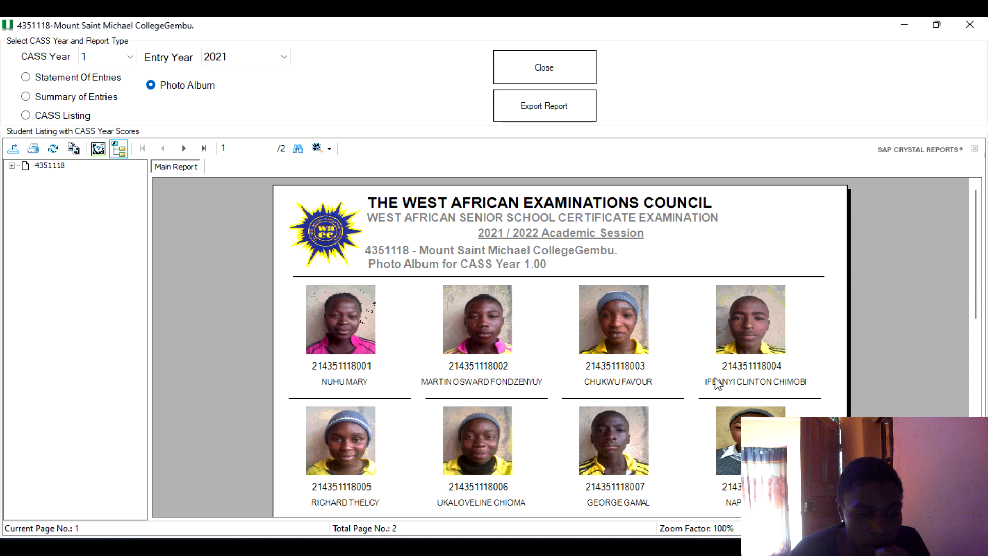
scroll(461, 276, down, 3)
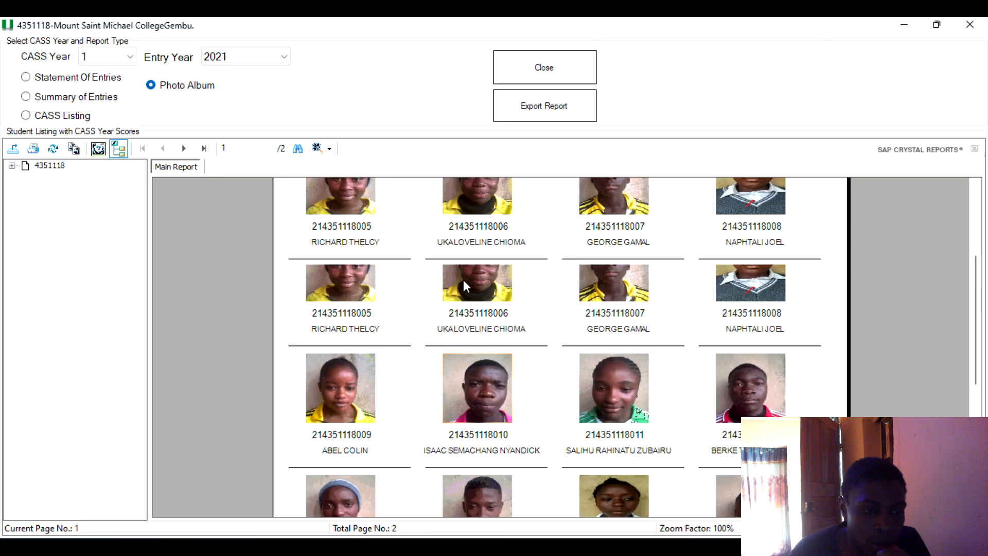
Redisplay the Statement Of Entries report, dismissing the information message, and then the Summary of Entries report.
scroll(463, 279, up, 3)
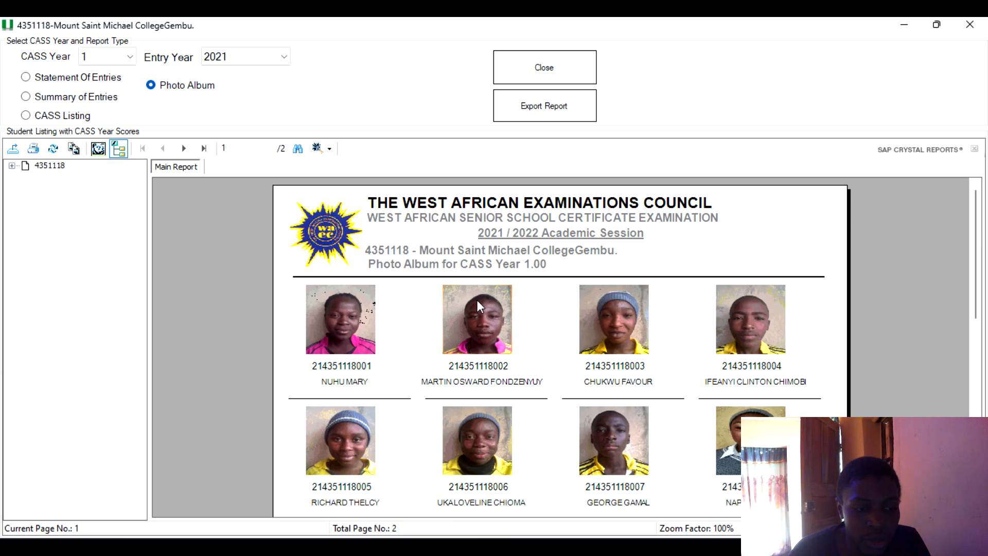
click(25, 78)
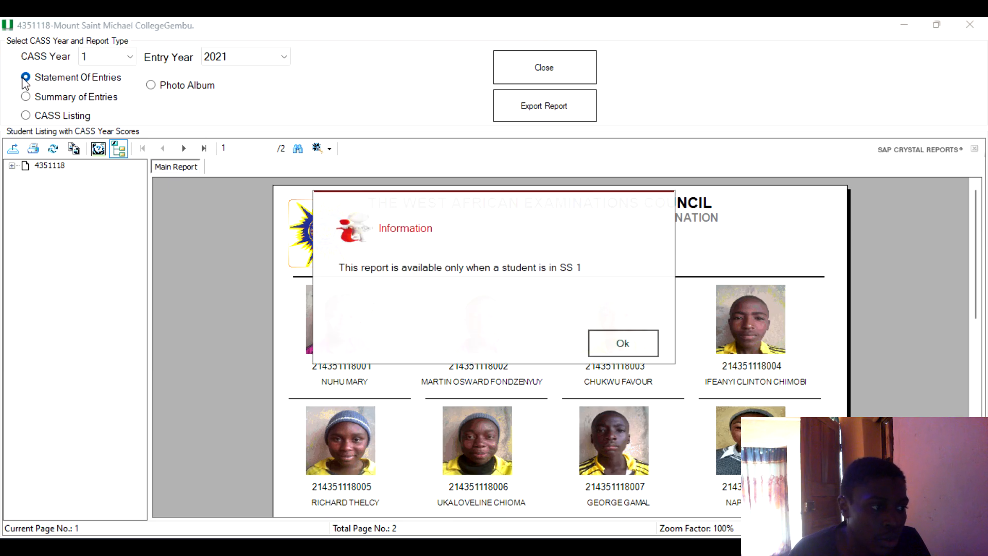
key(Return)
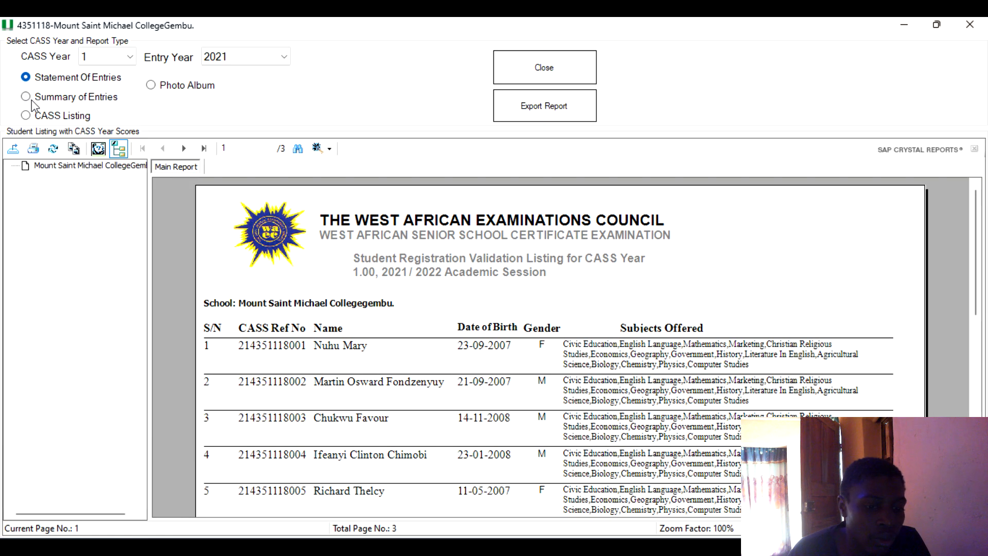
click(28, 98)
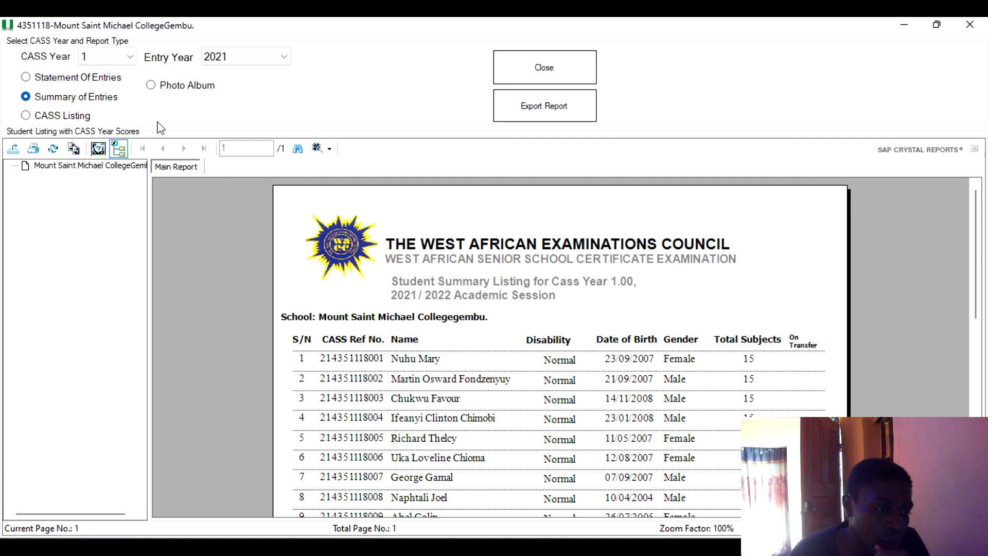
Close the report window, open the Resize Photos tool to review the required photo width and height, and close it.
click(566, 78)
click(225, 62)
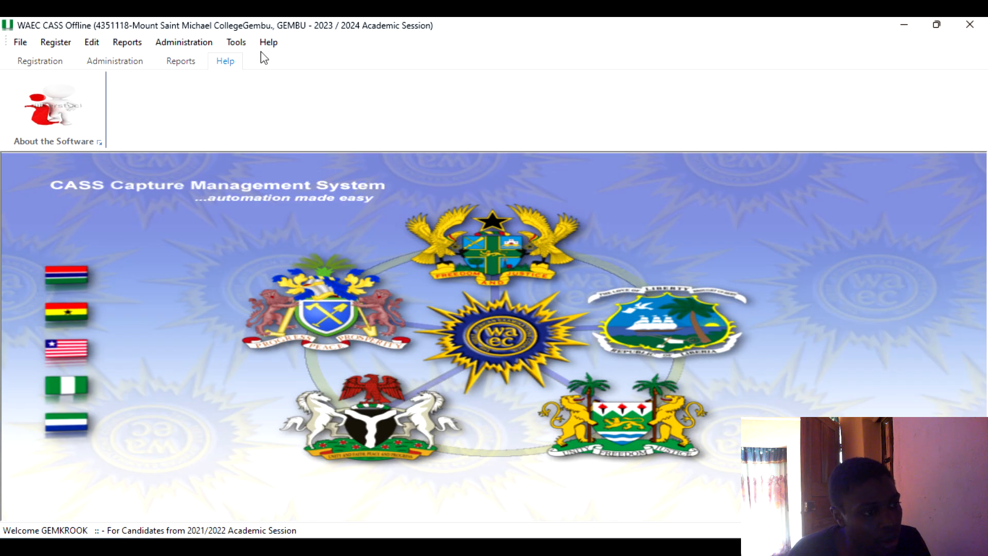
click(237, 43)
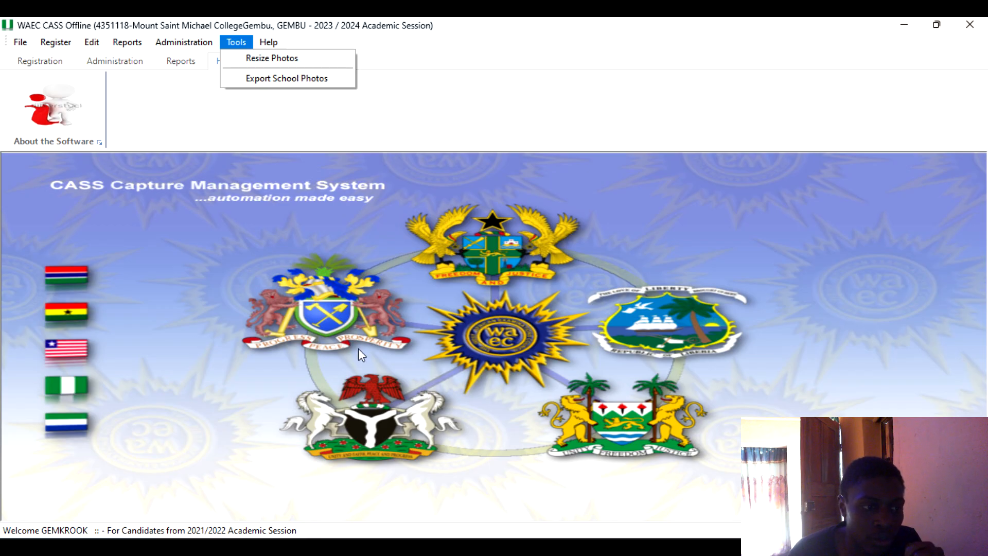
click(286, 63)
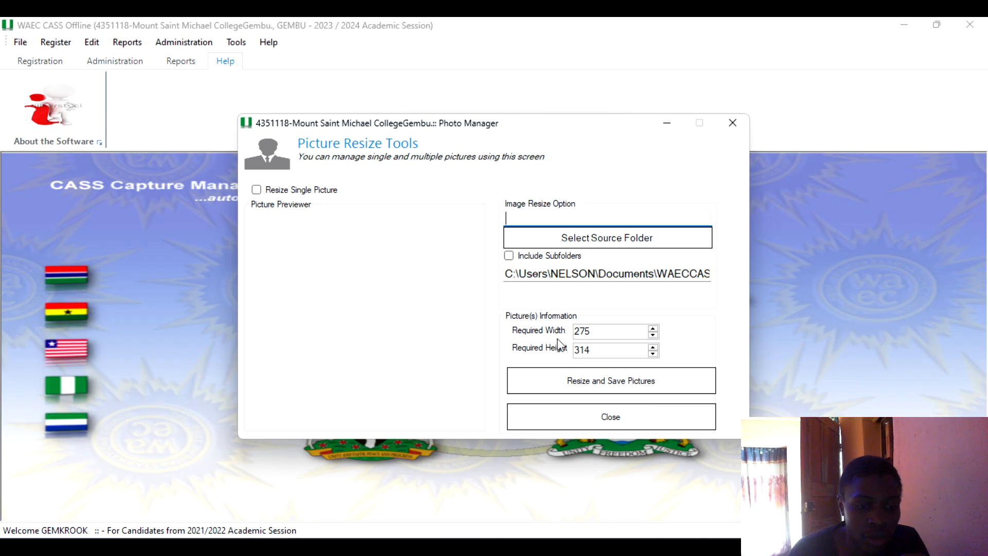
double_click(581, 336)
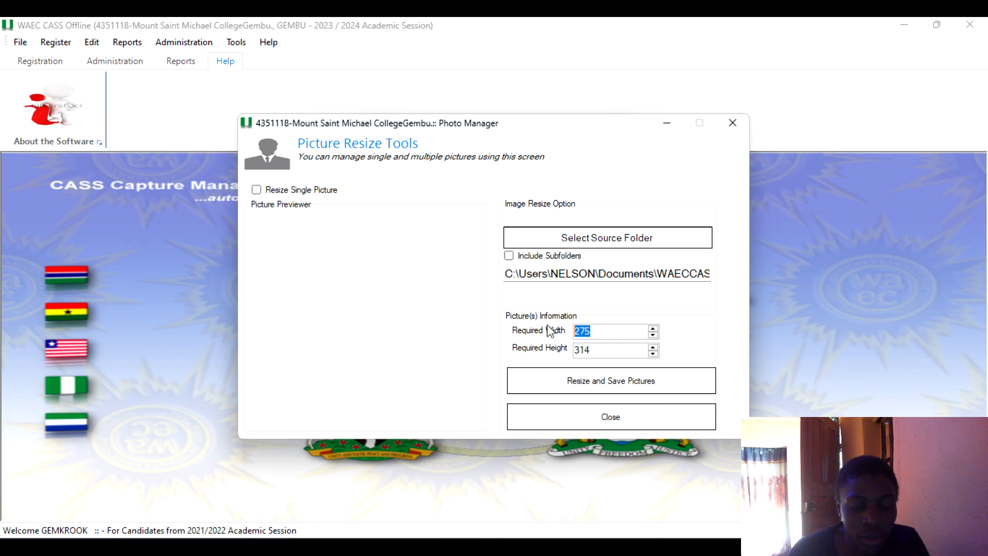
double_click(624, 350)
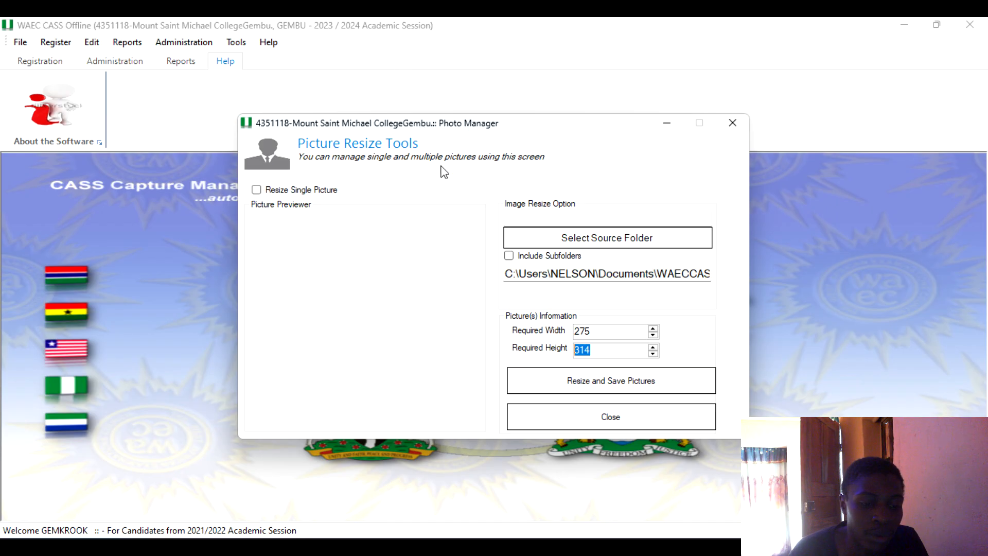
click(603, 419)
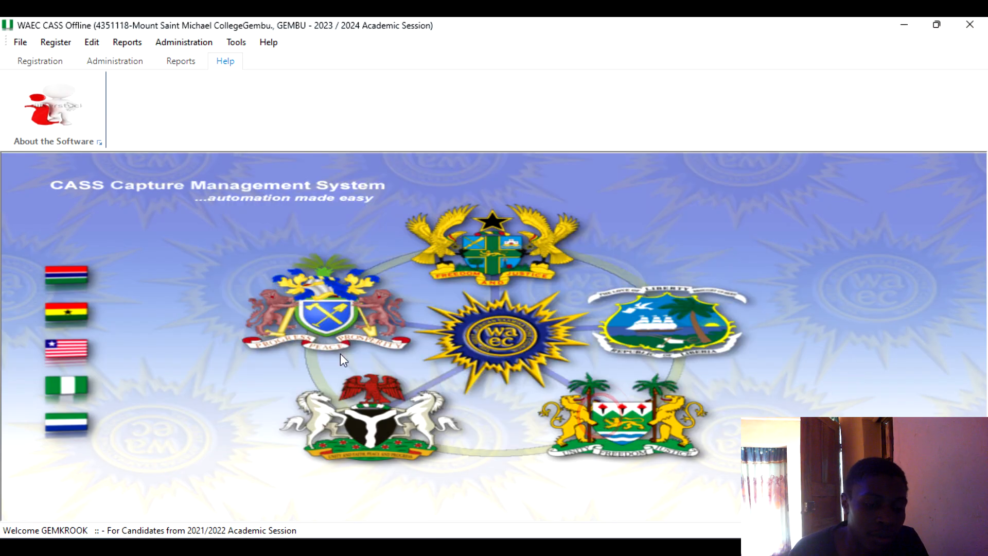
Browse File Explorer to the WAECCASSData folder in Documents, then return to the CASS application.
key(alt+Tab)
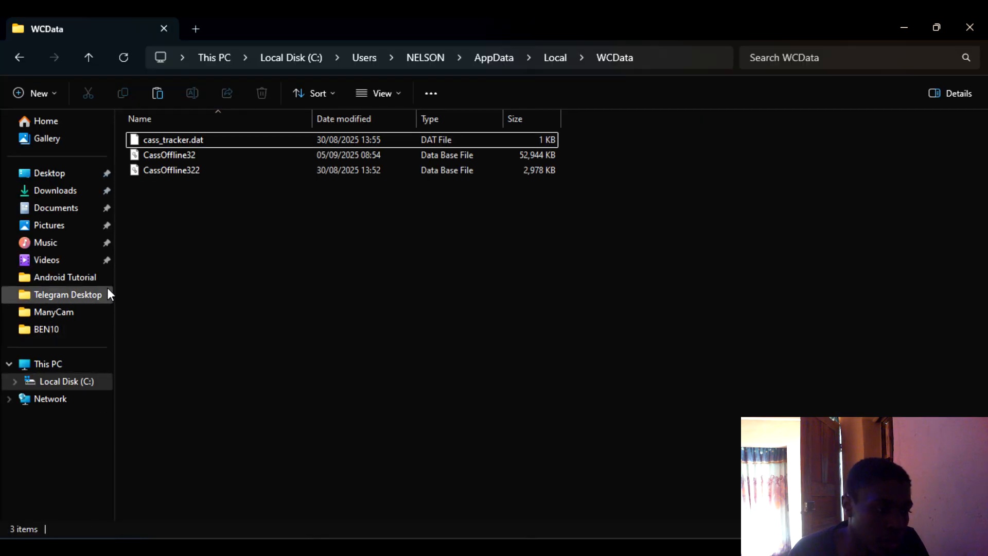
click(72, 211)
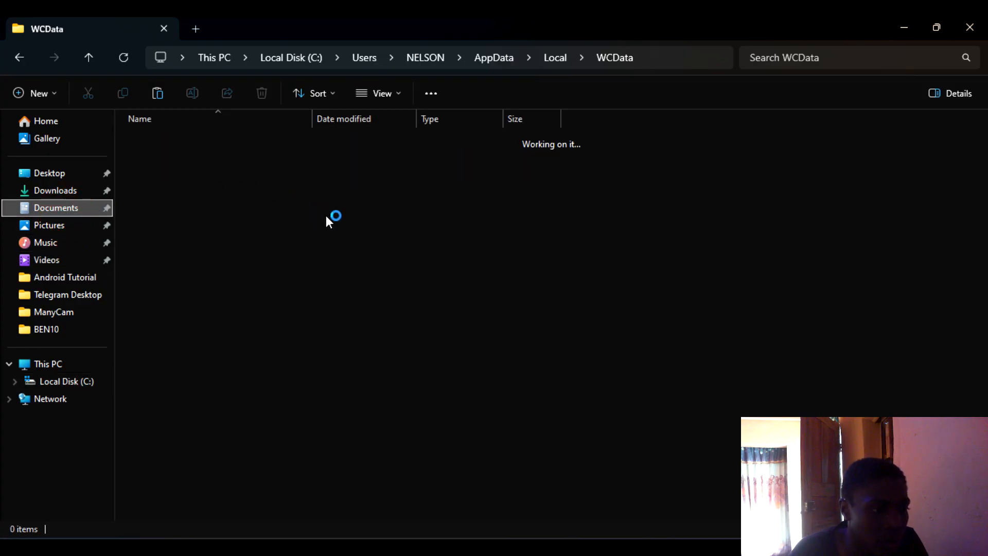
scroll(302, 378, down, 1)
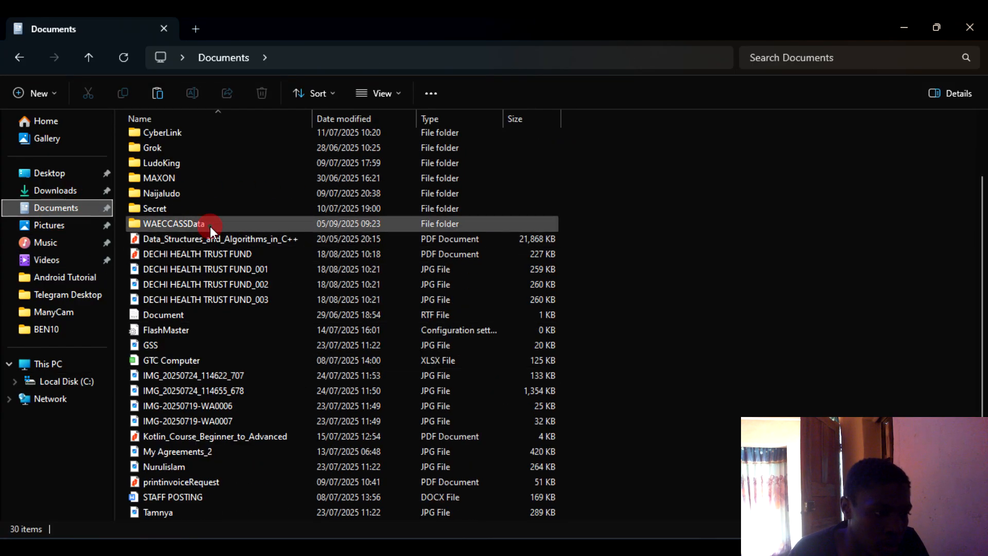
double_click(210, 227)
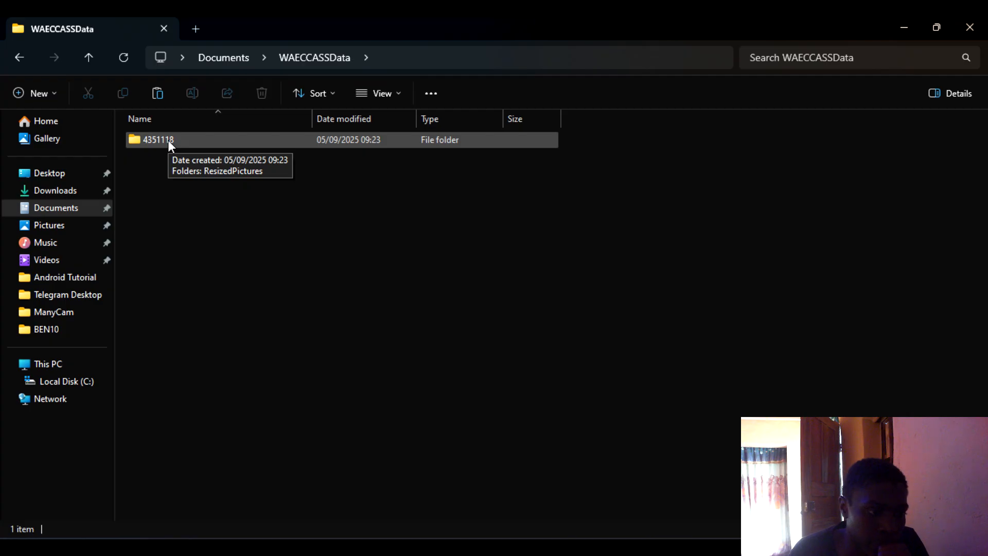
mouse_move(342, 547)
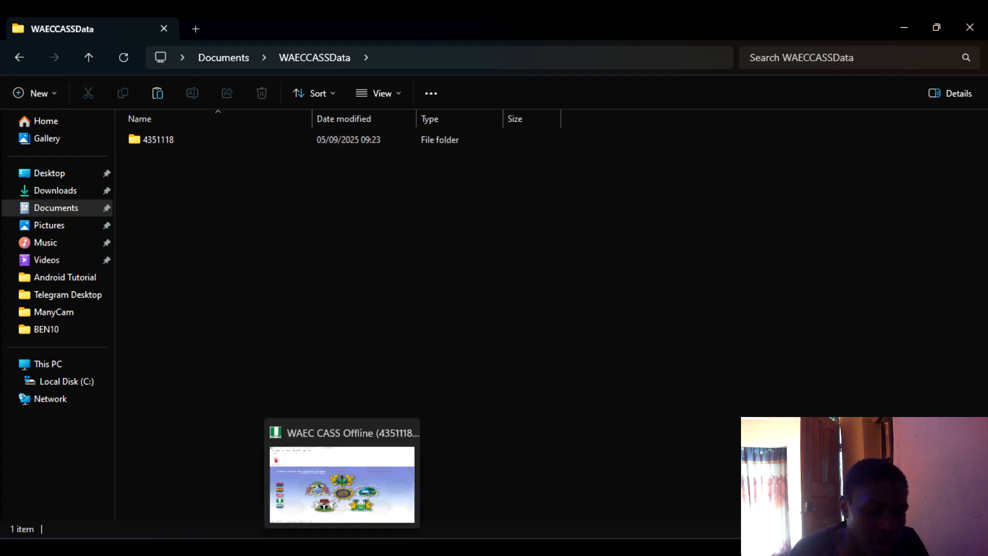
click(342, 547)
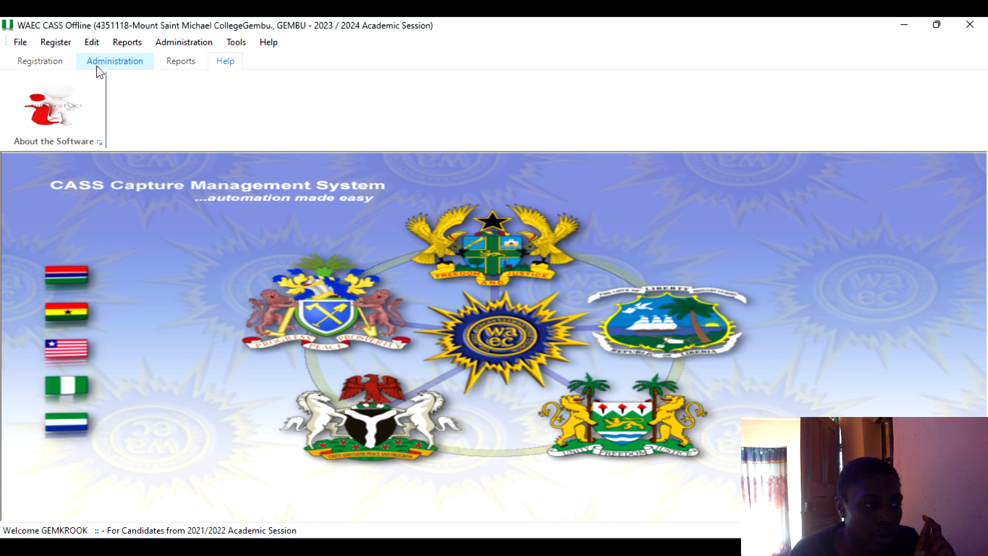
Open the Student and Subjects Selection registration form and examine the parent/guardian phone and email fields.
click(25, 61)
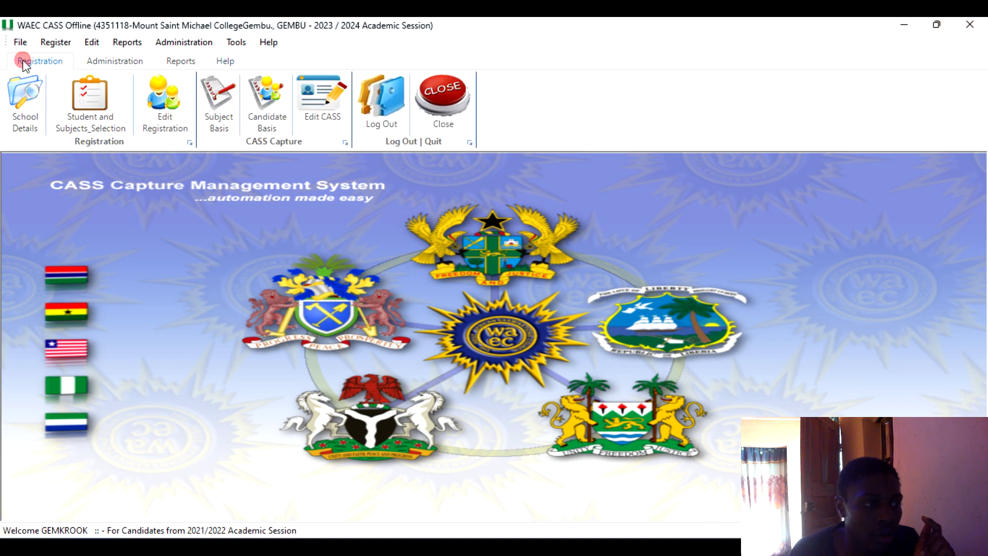
click(90, 103)
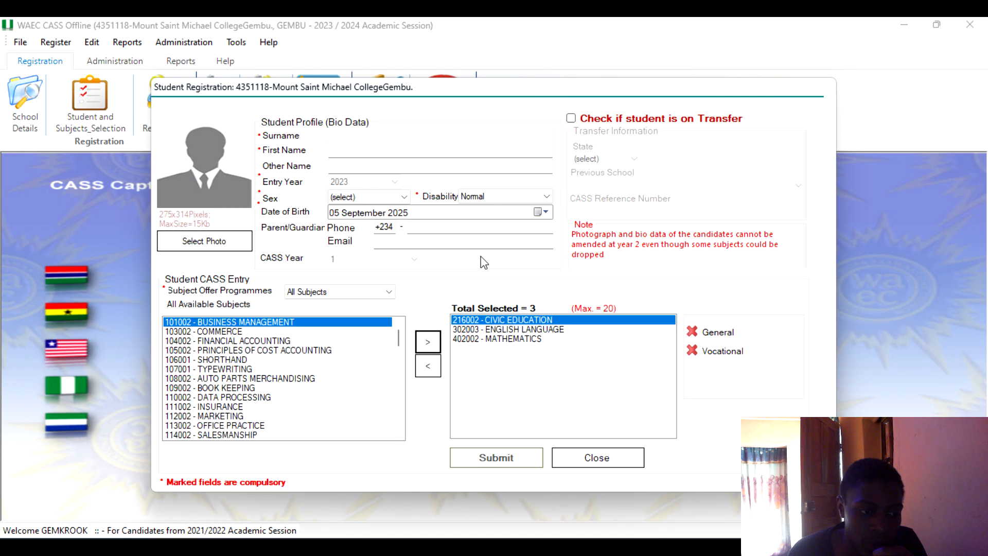
click(459, 233)
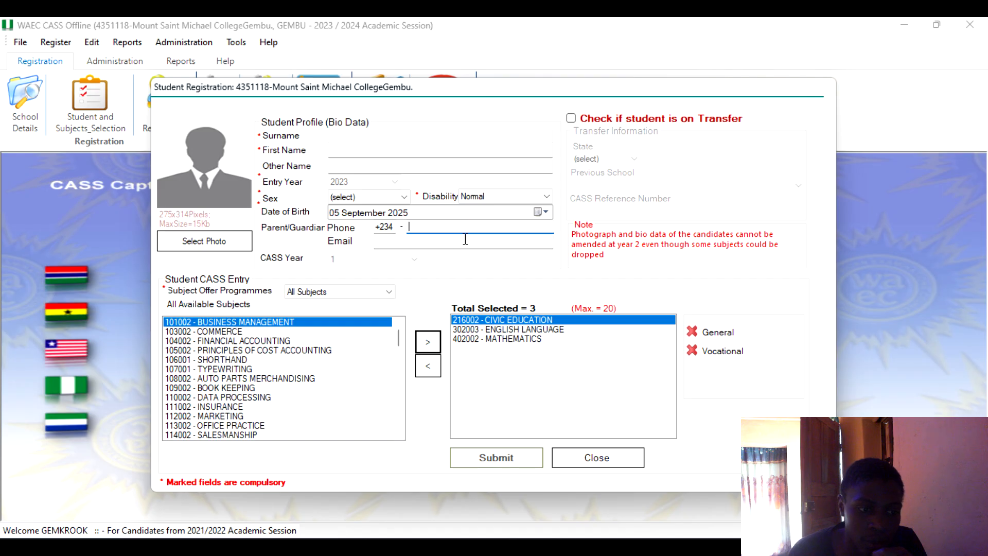
click(466, 231)
click(466, 244)
click(465, 231)
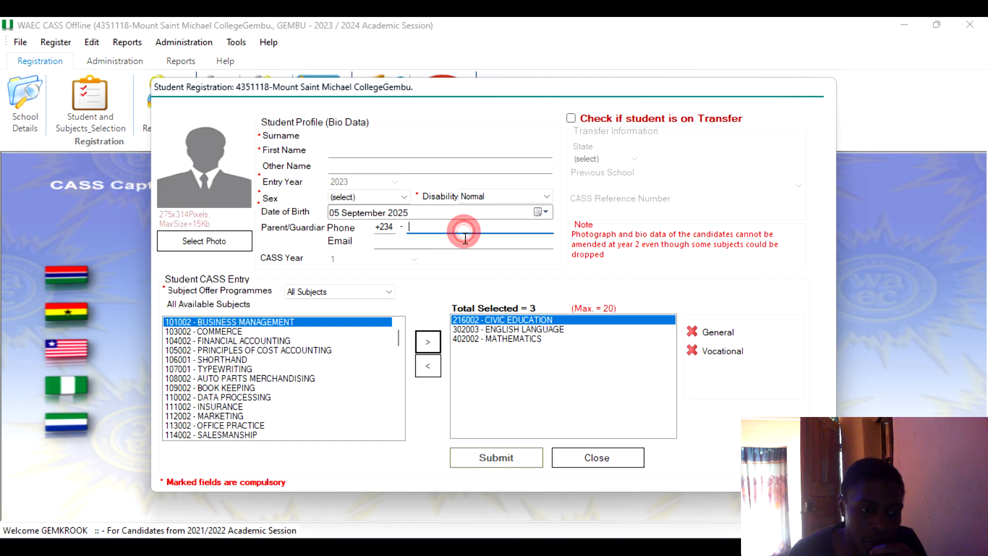
click(465, 245)
click(467, 232)
click(465, 243)
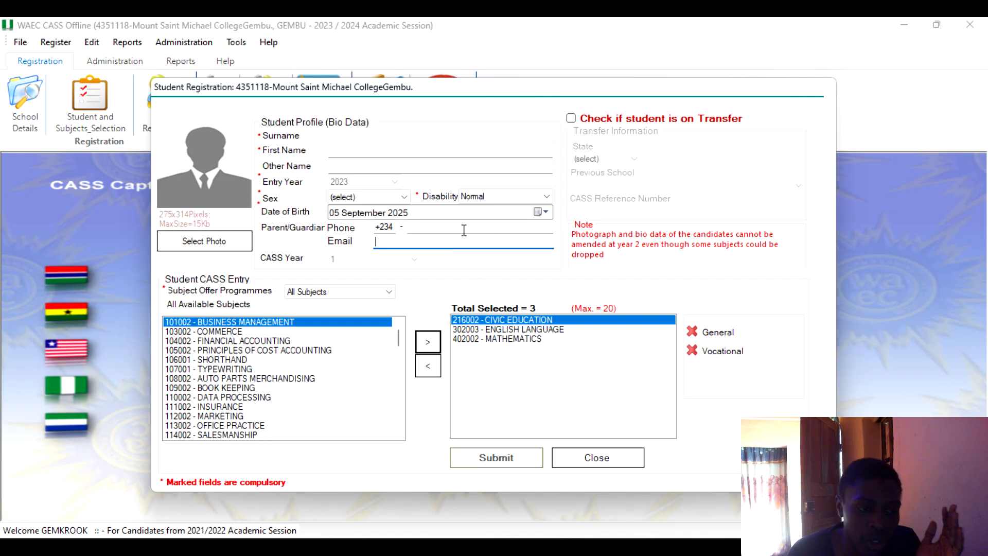
click(464, 231)
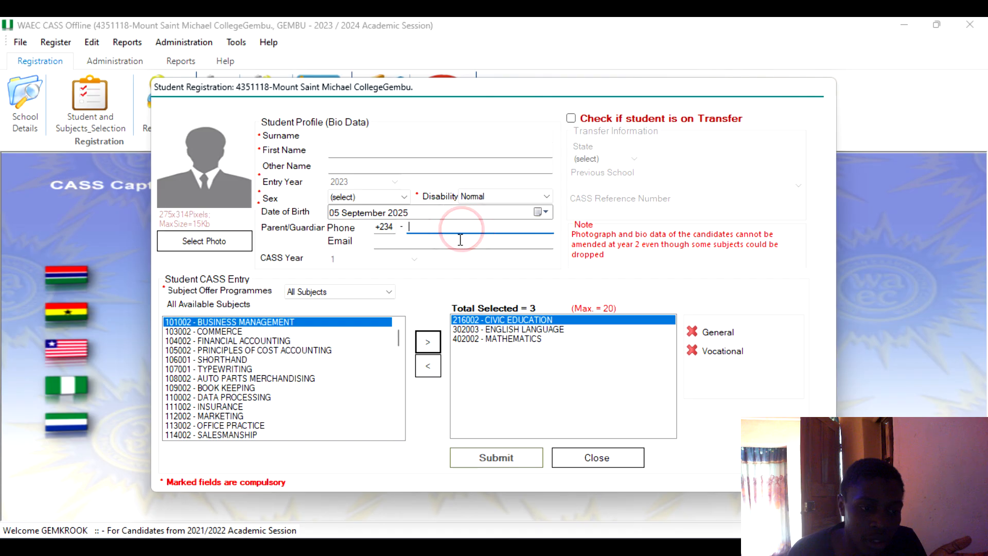
click(450, 244)
click(434, 220)
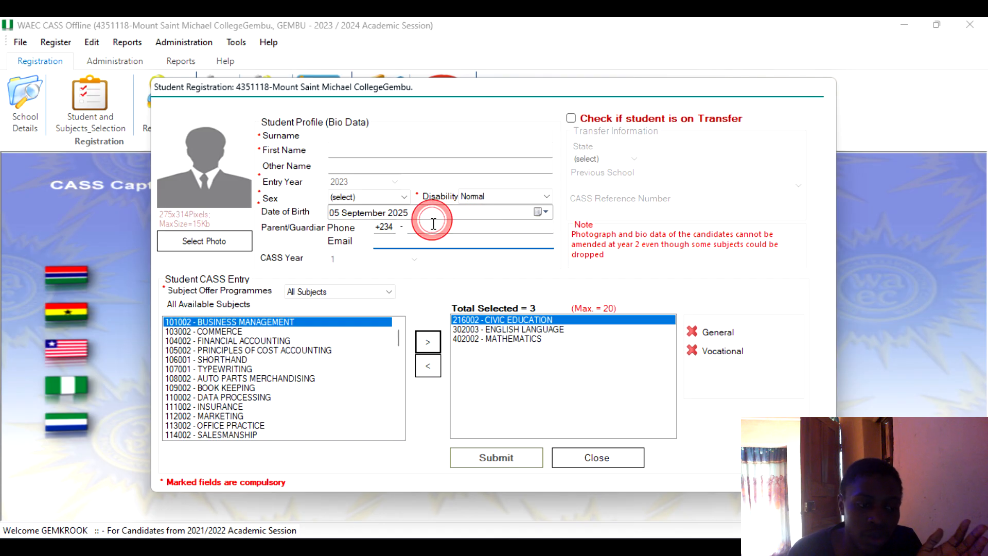
click(433, 228)
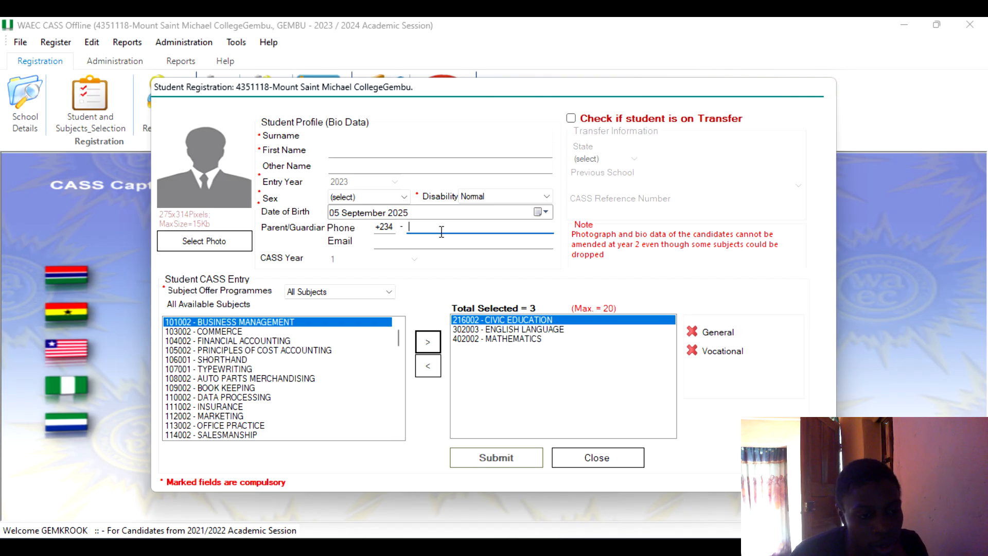
click(461, 245)
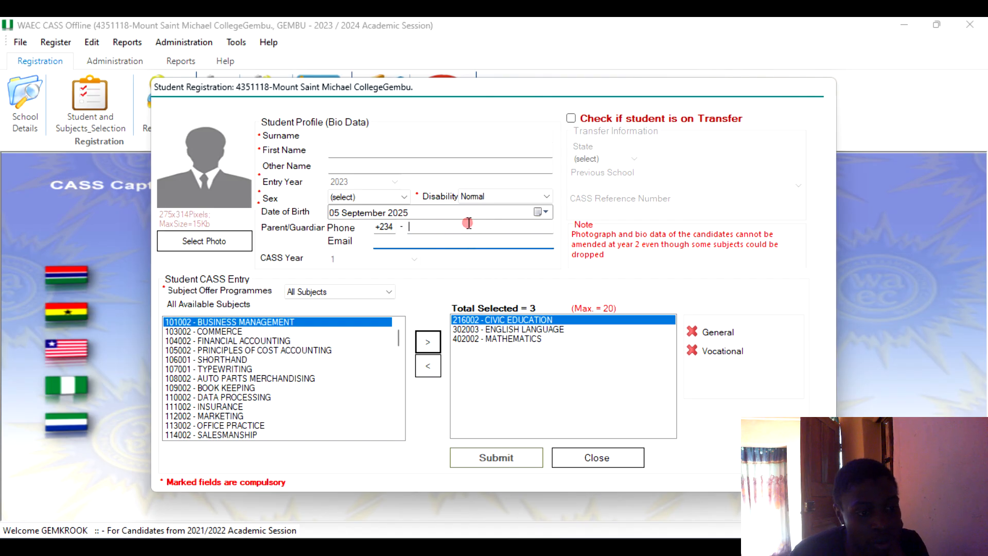
click(469, 223)
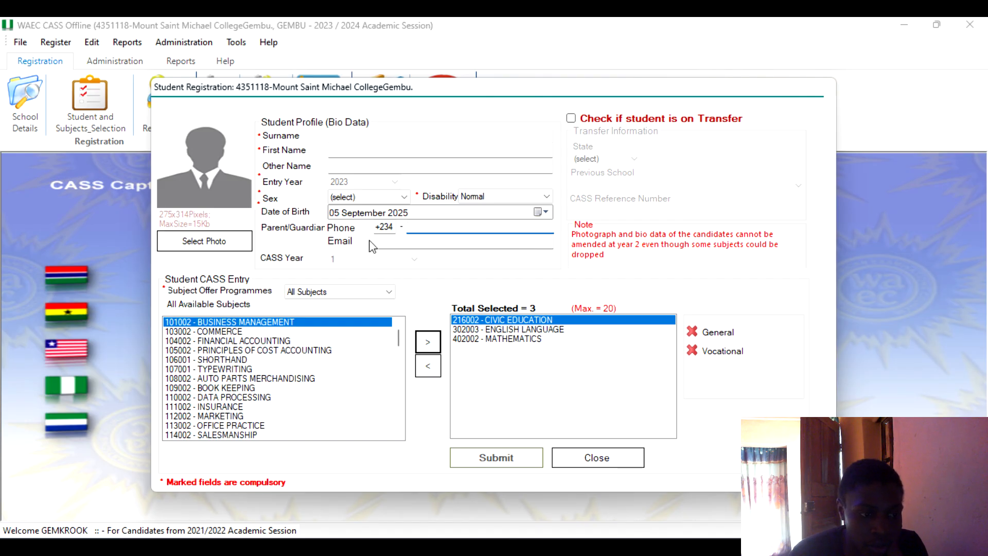
click(428, 244)
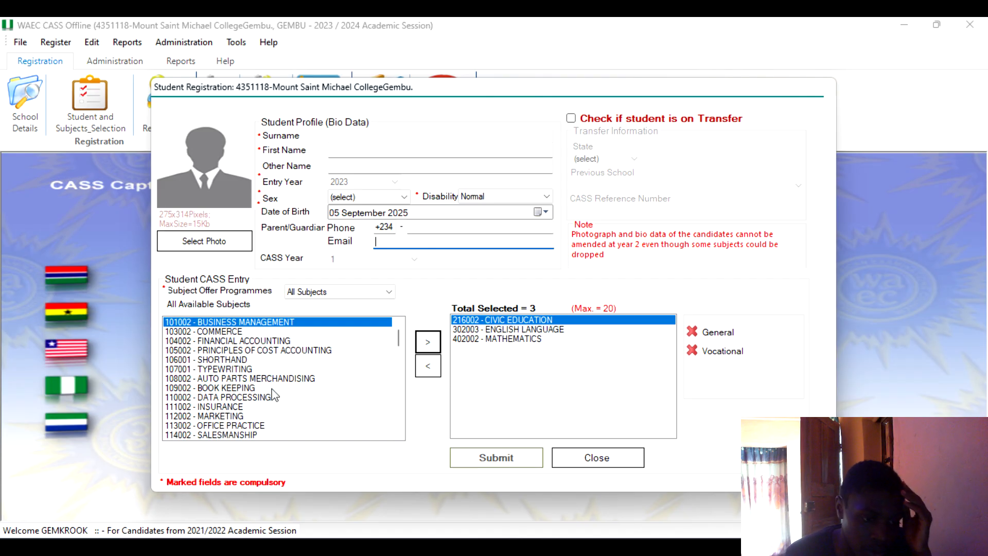
Examine the selected subjects Civic Education, English Language and Mathematics in the student's CASS entry.
click(493, 339)
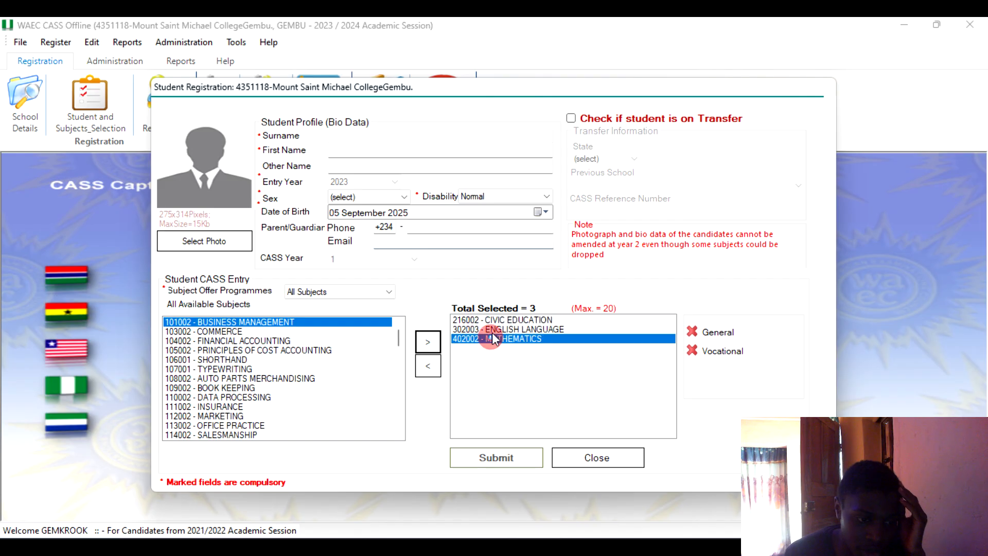
click(495, 330)
click(499, 320)
click(498, 339)
click(498, 330)
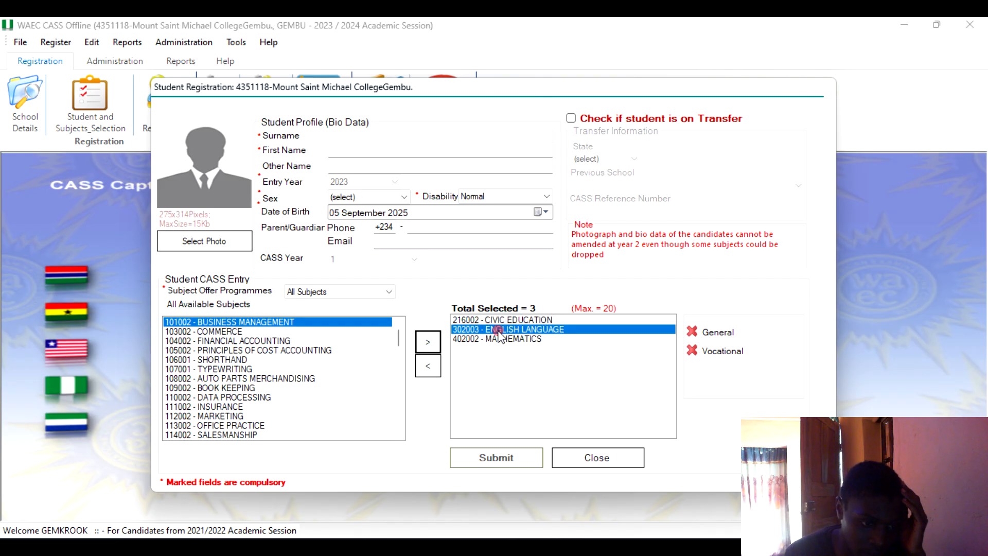
click(499, 321)
click(498, 329)
click(498, 339)
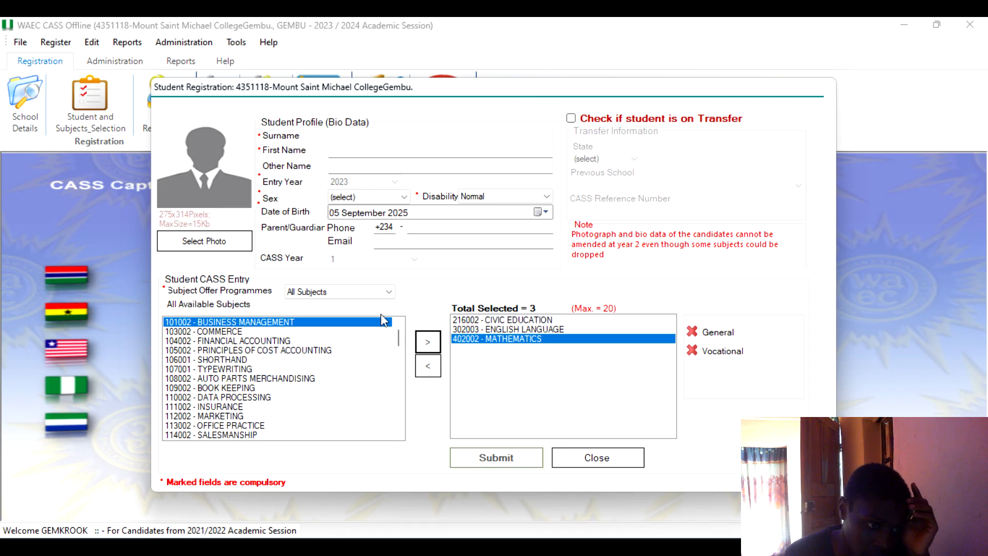
Set the student's date of birth to 16 July 2020 using the calendar picker.
click(403, 201)
click(389, 200)
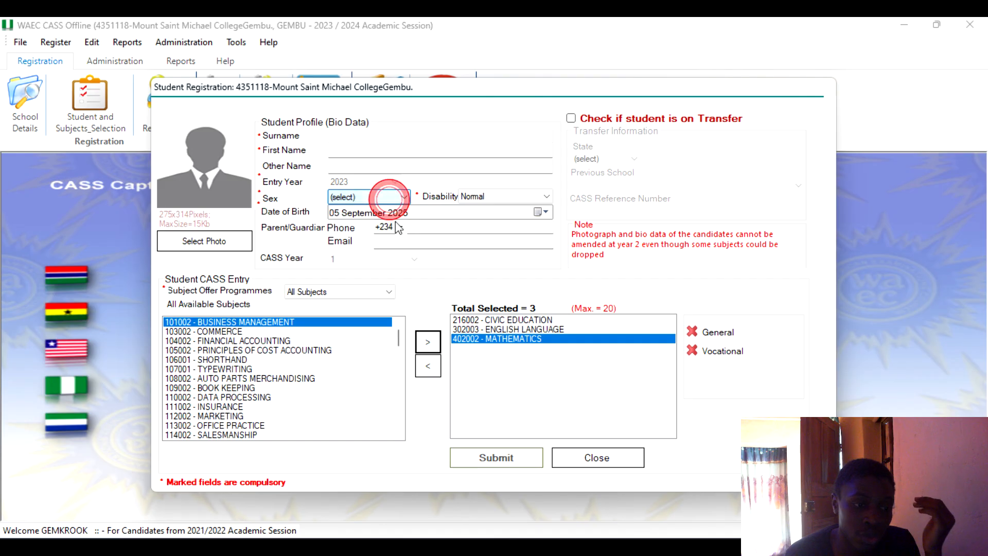
click(545, 213)
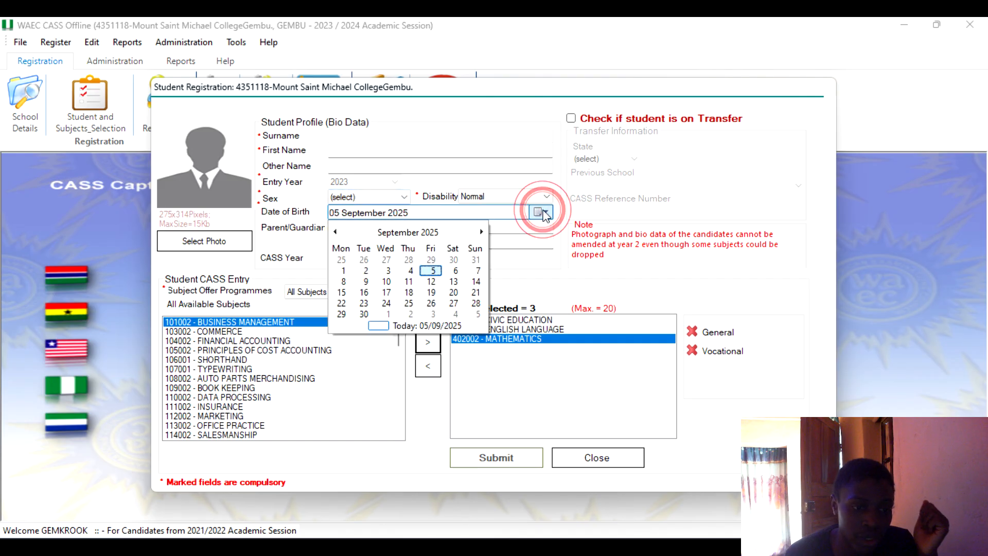
click(421, 233)
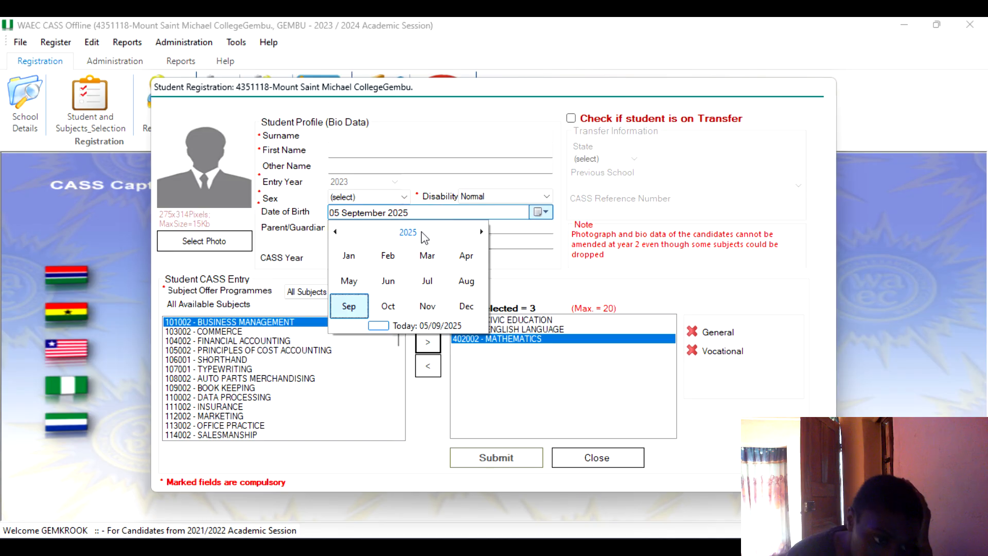
click(422, 232)
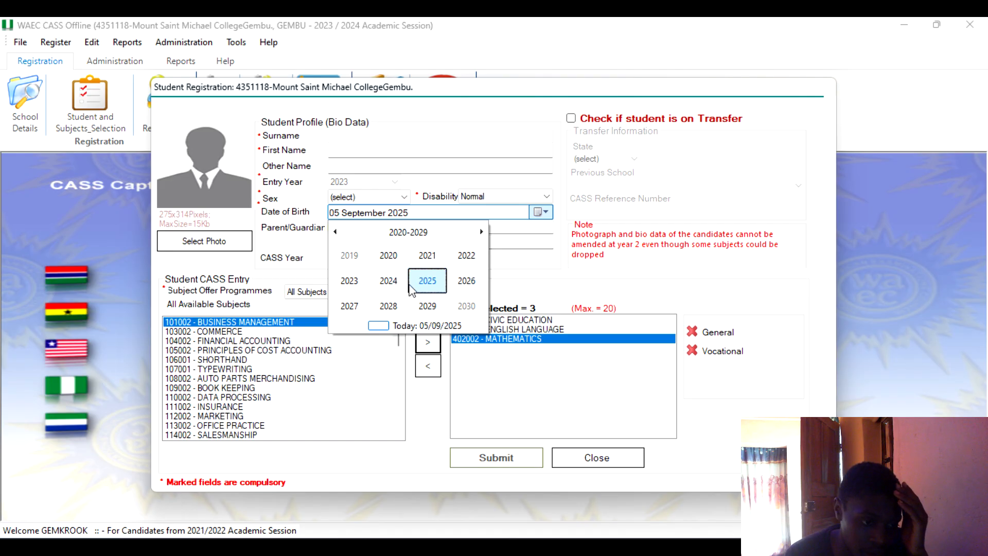
click(408, 256)
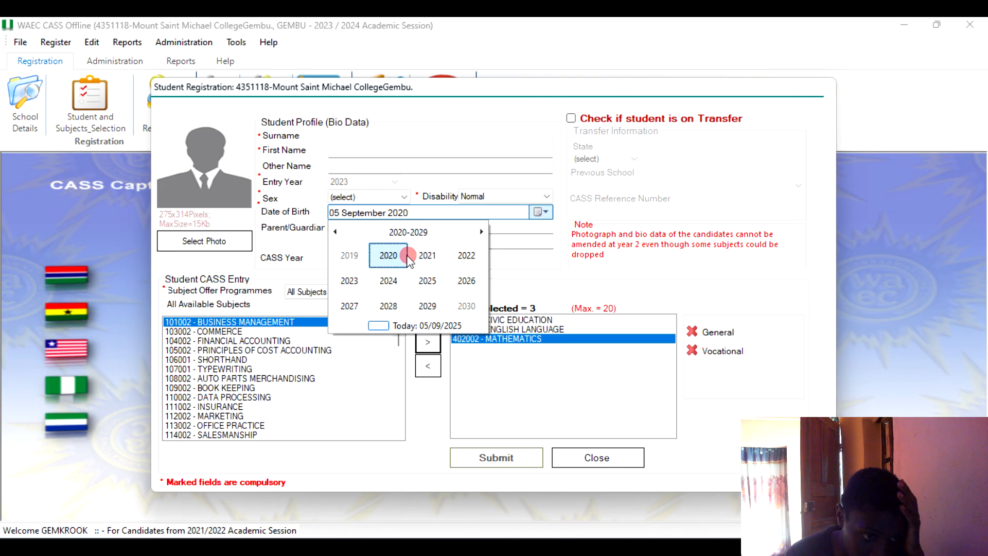
click(427, 281)
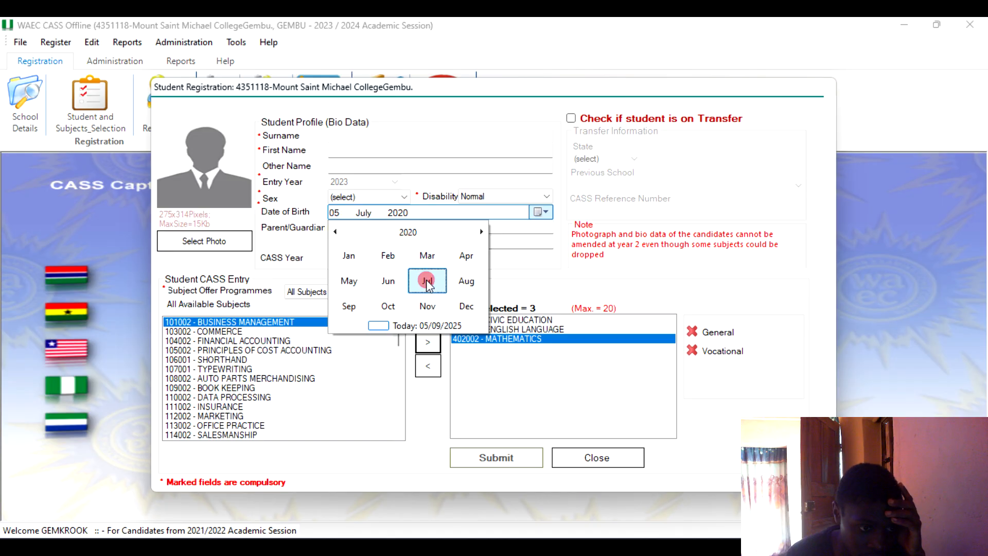
click(409, 282)
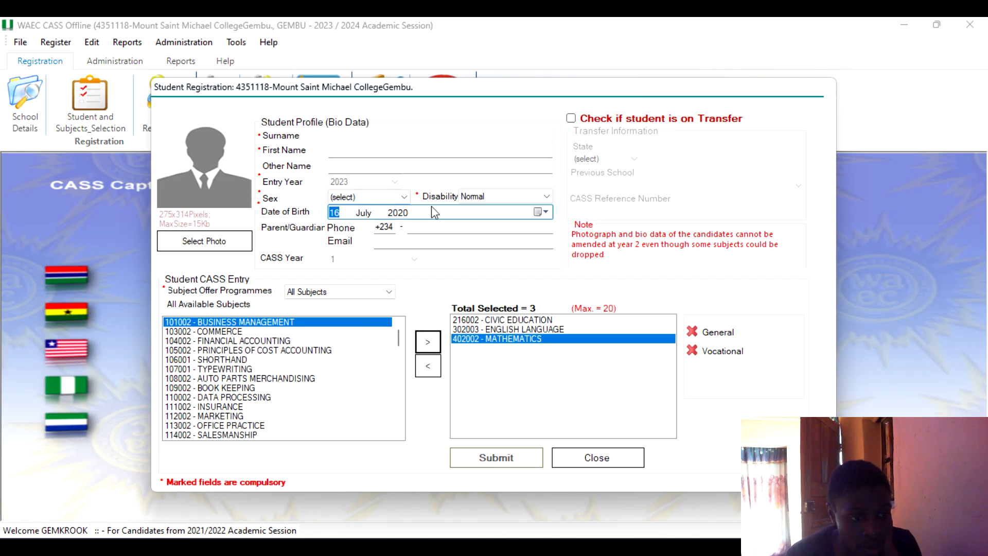
click(401, 214)
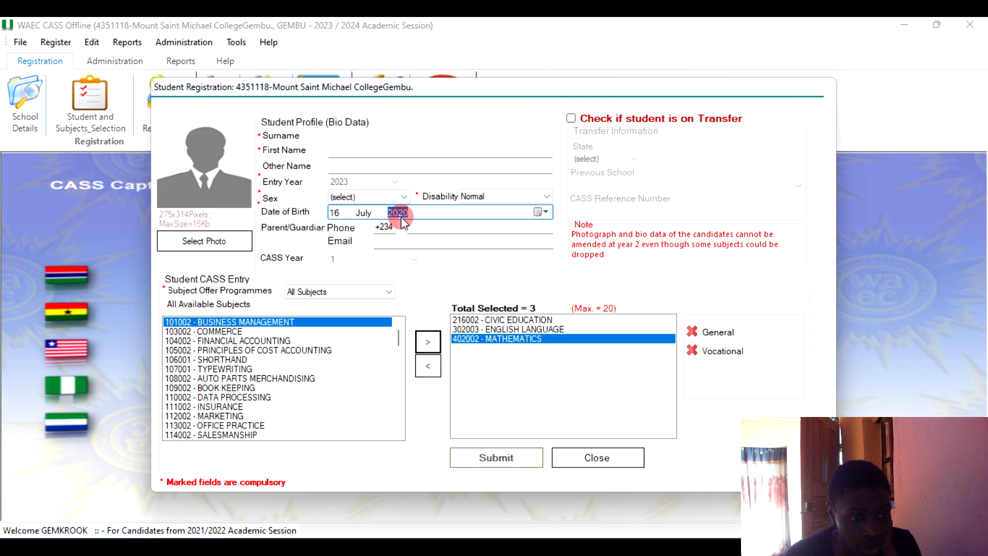
Change the date of birth to 05 July 1753 by paging the calendar back through the decades.
click(541, 212)
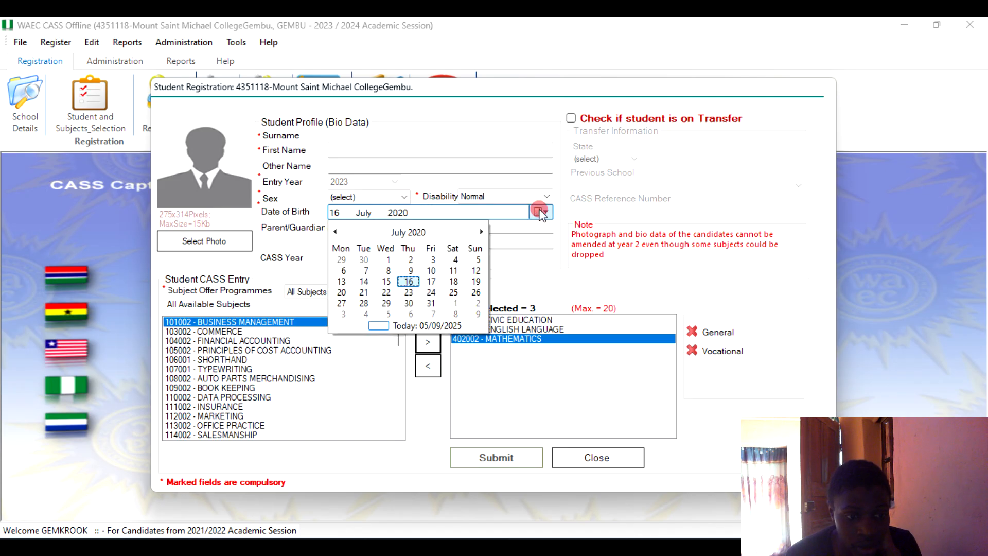
click(401, 235)
click(404, 236)
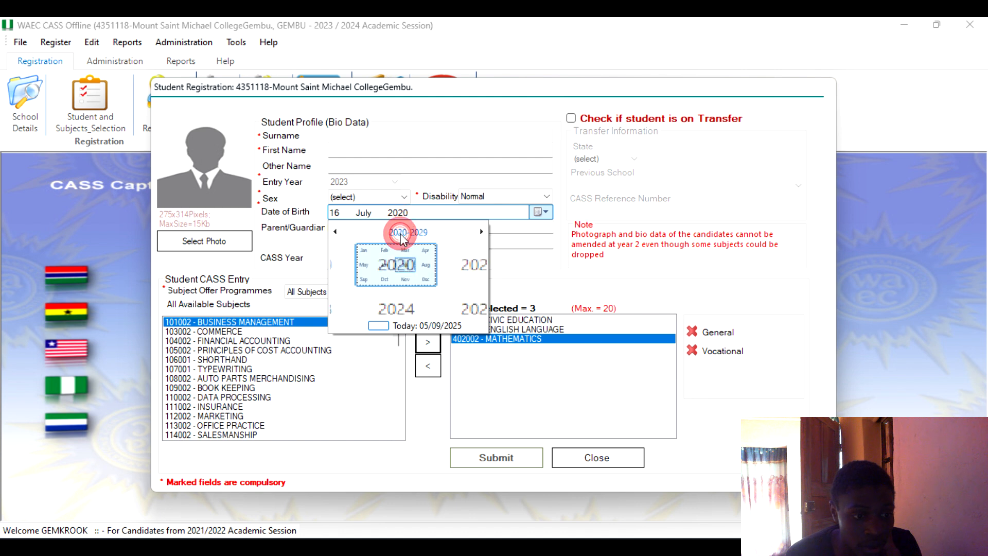
click(345, 230)
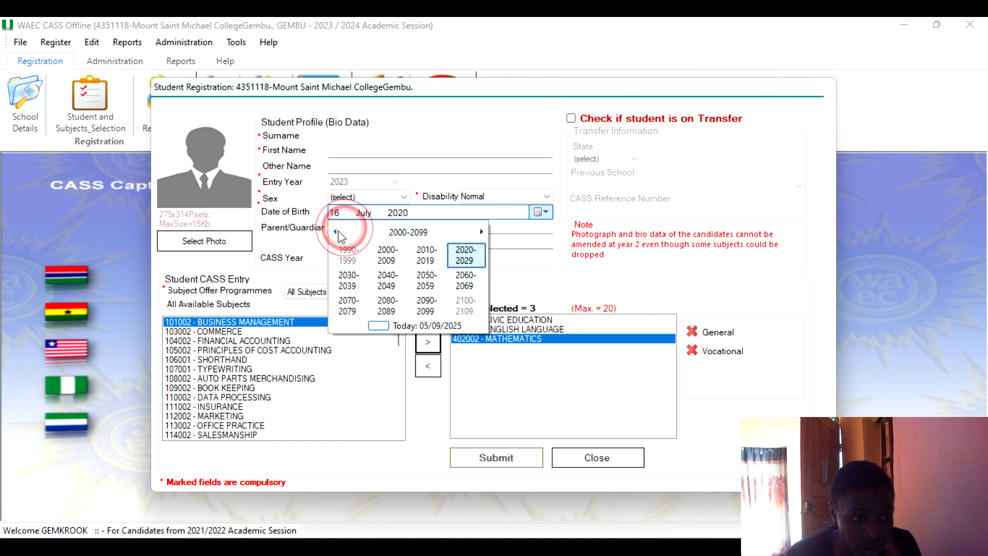
click(335, 232)
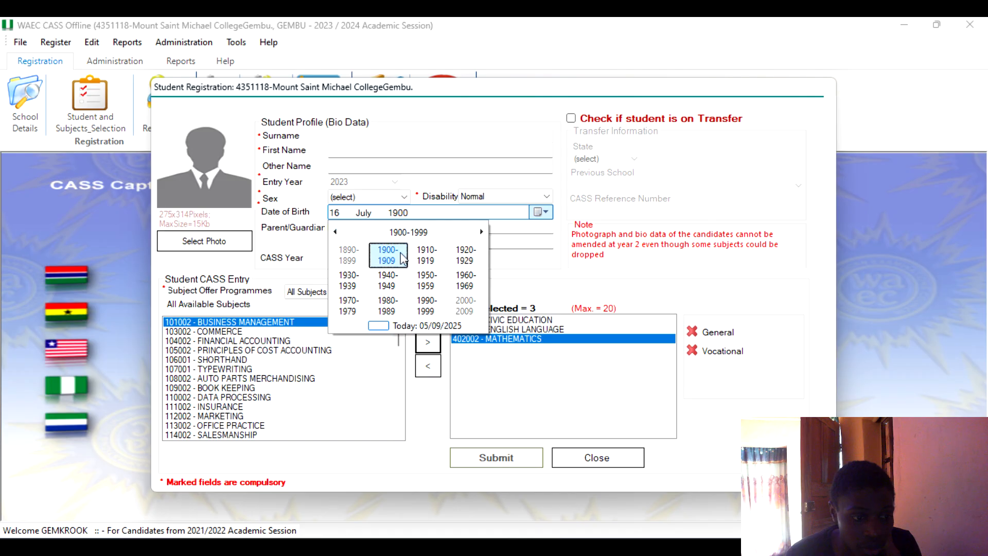
click(335, 233)
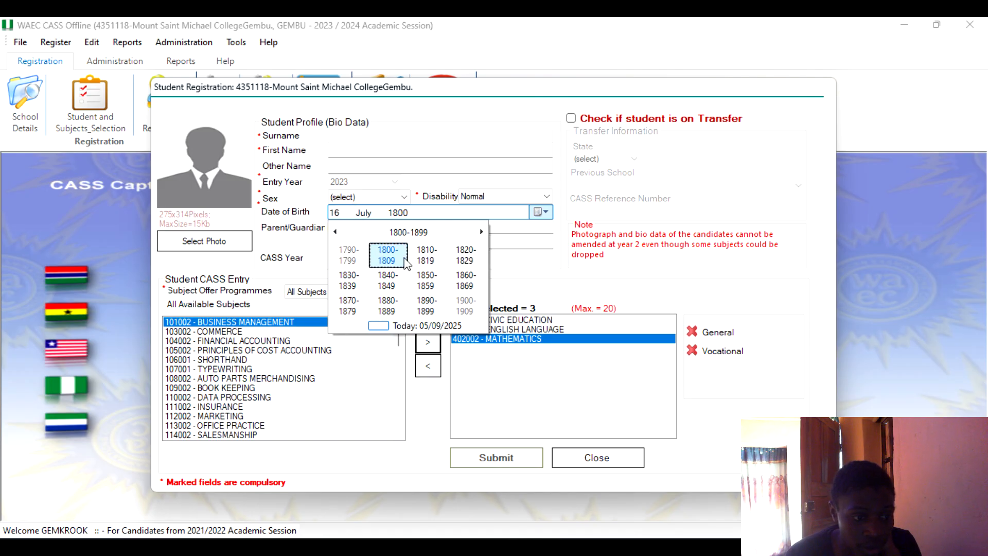
click(336, 233)
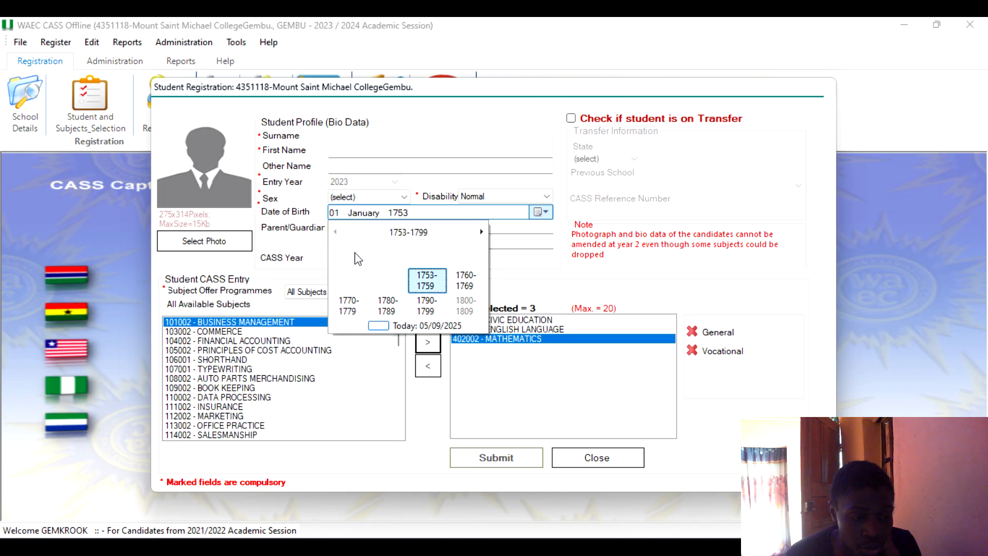
click(432, 284)
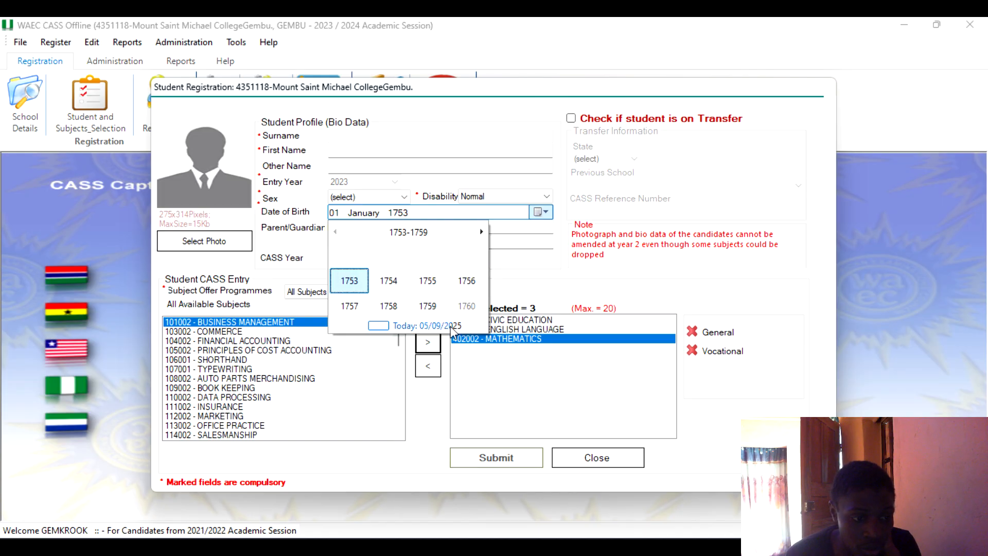
click(349, 283)
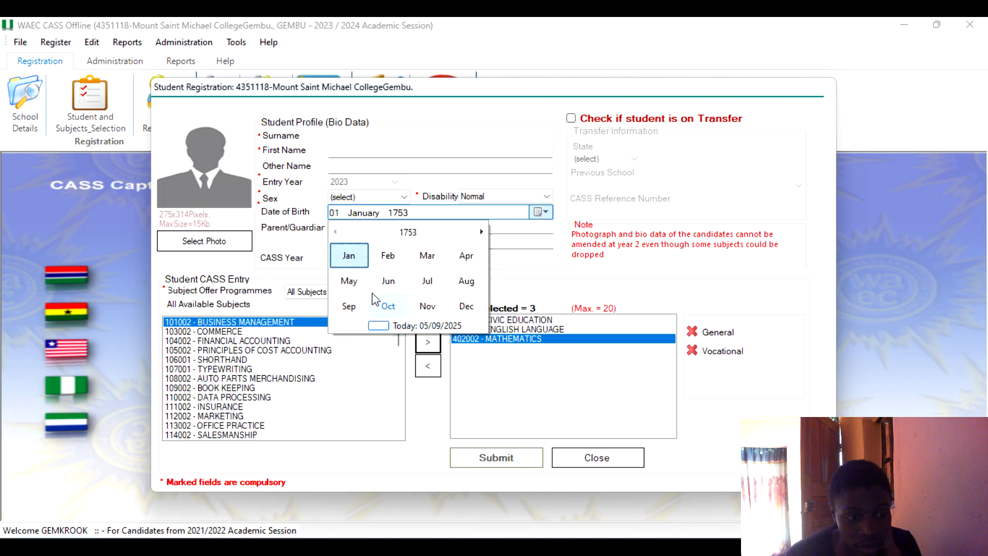
click(420, 281)
click(411, 271)
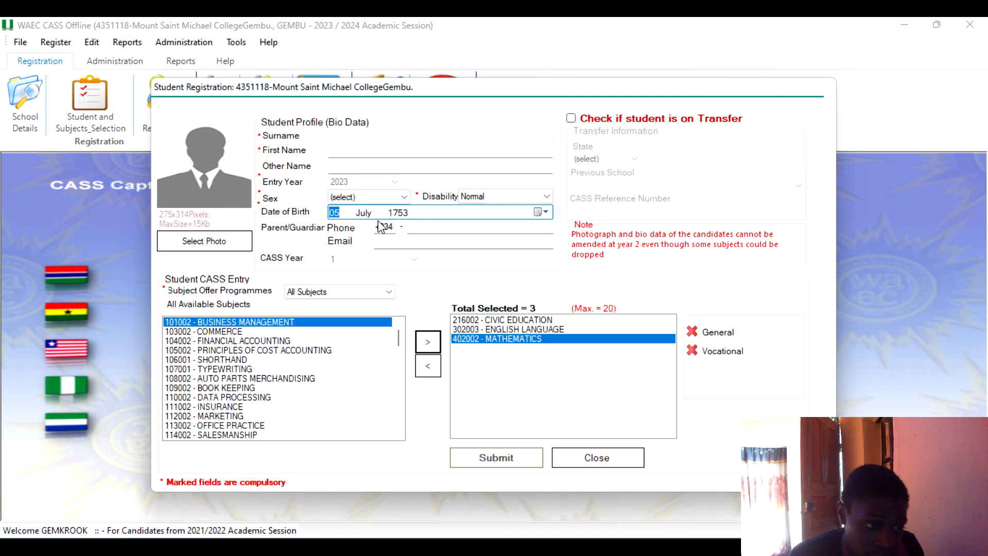
Set the student's sex to Male and choose Normal as the disability status.
click(387, 197)
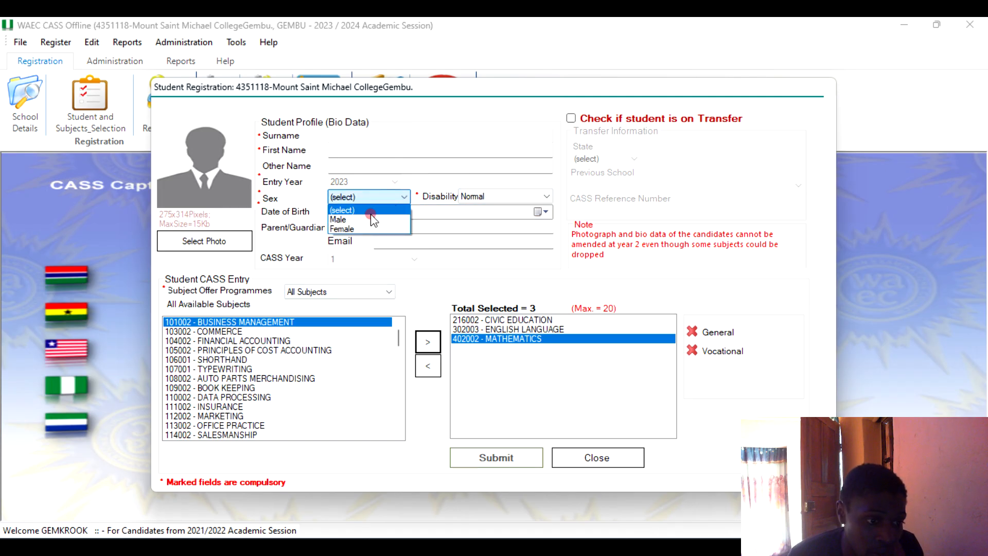
click(366, 222)
click(520, 196)
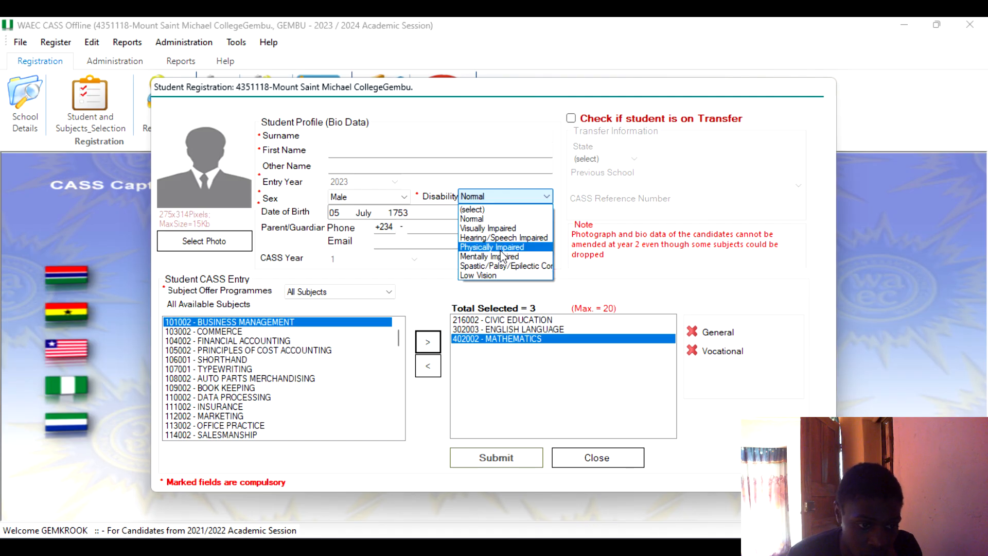
click(497, 218)
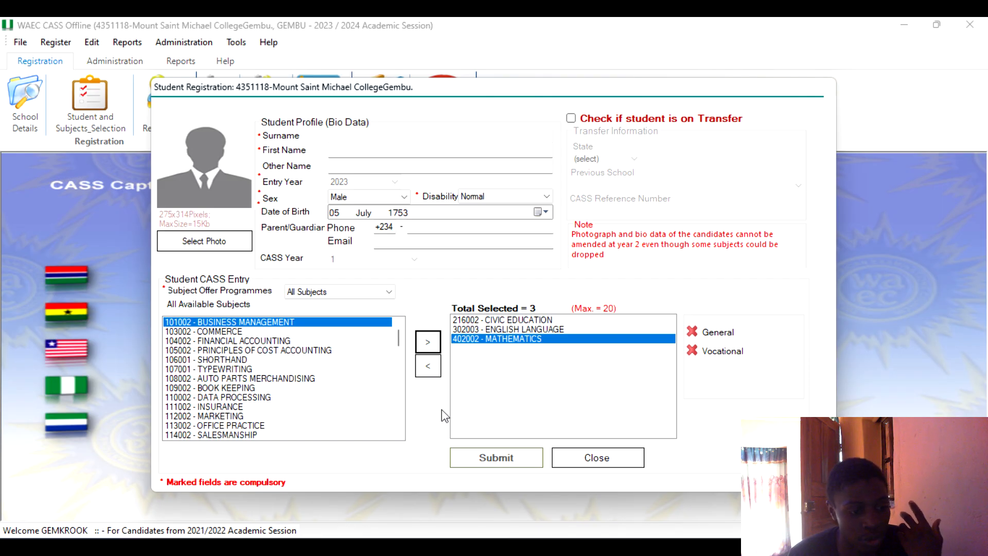
click(317, 547)
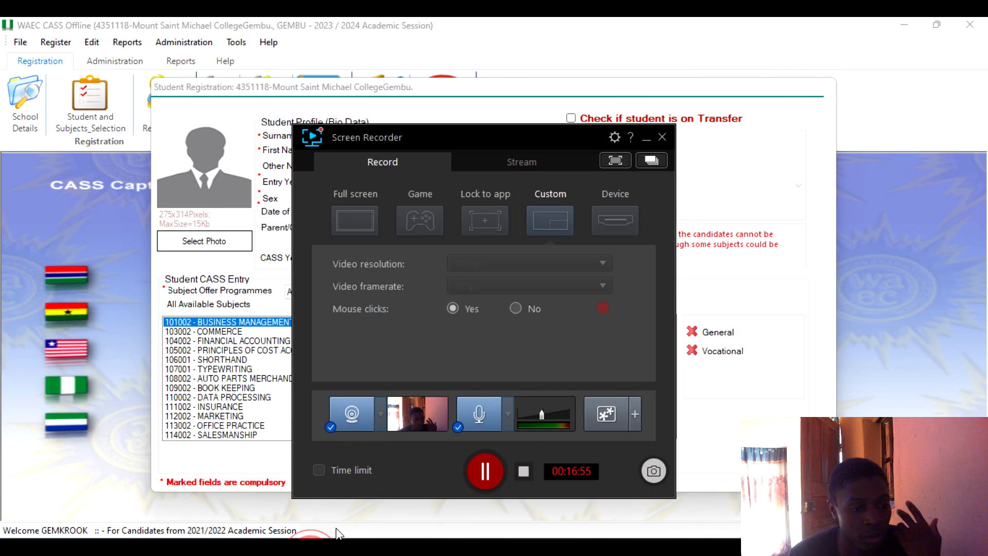